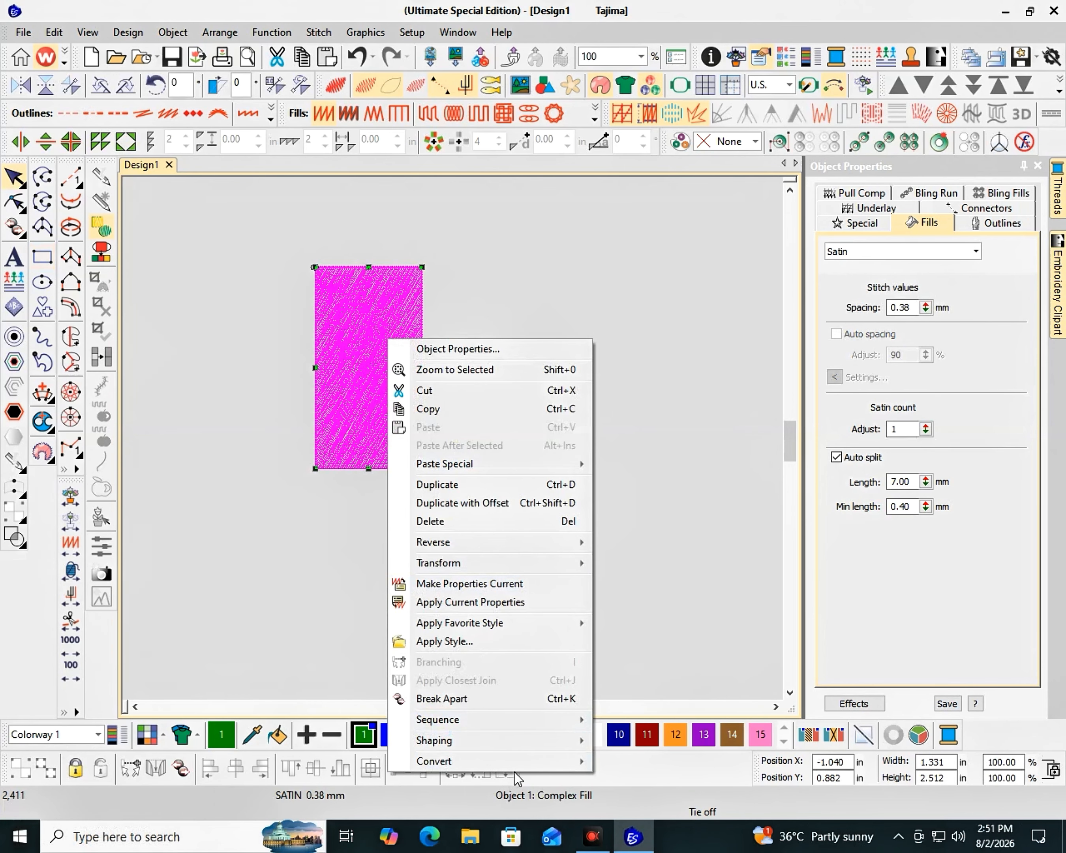
- Convert the rectangle into a vector object and color it black
mouse_move(584, 760)
click(669, 784)
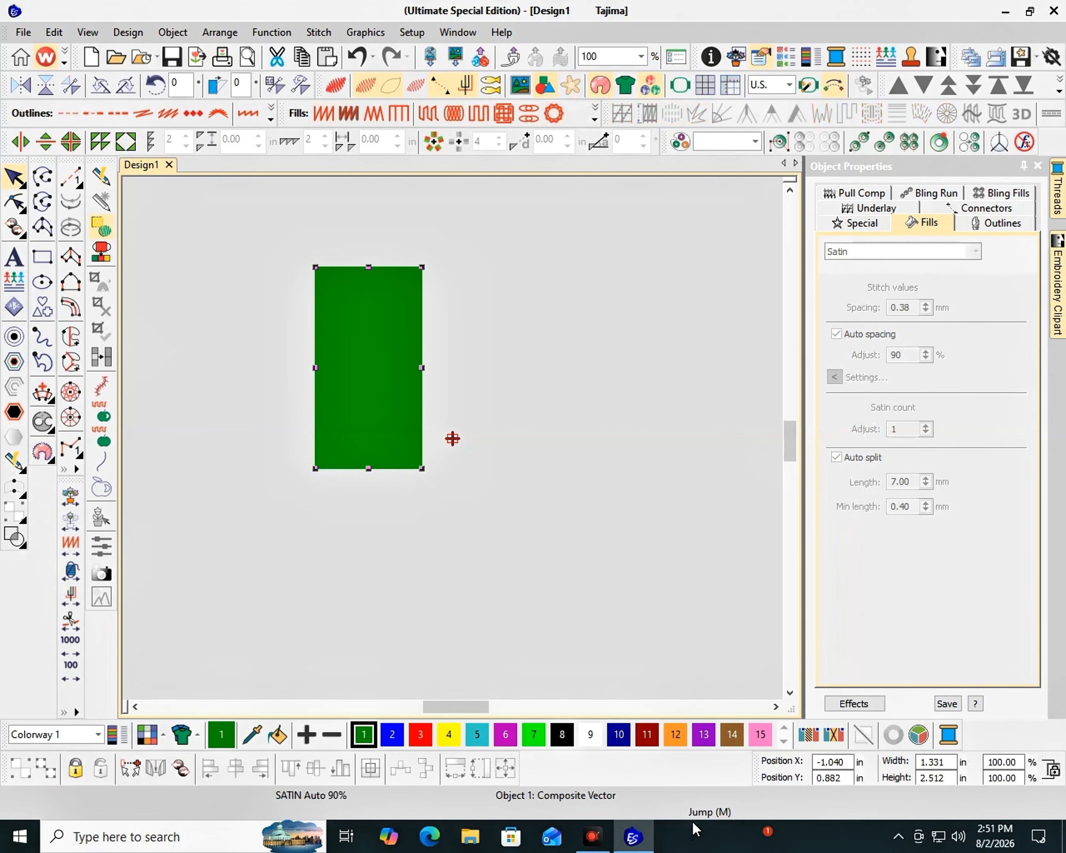
click(562, 734)
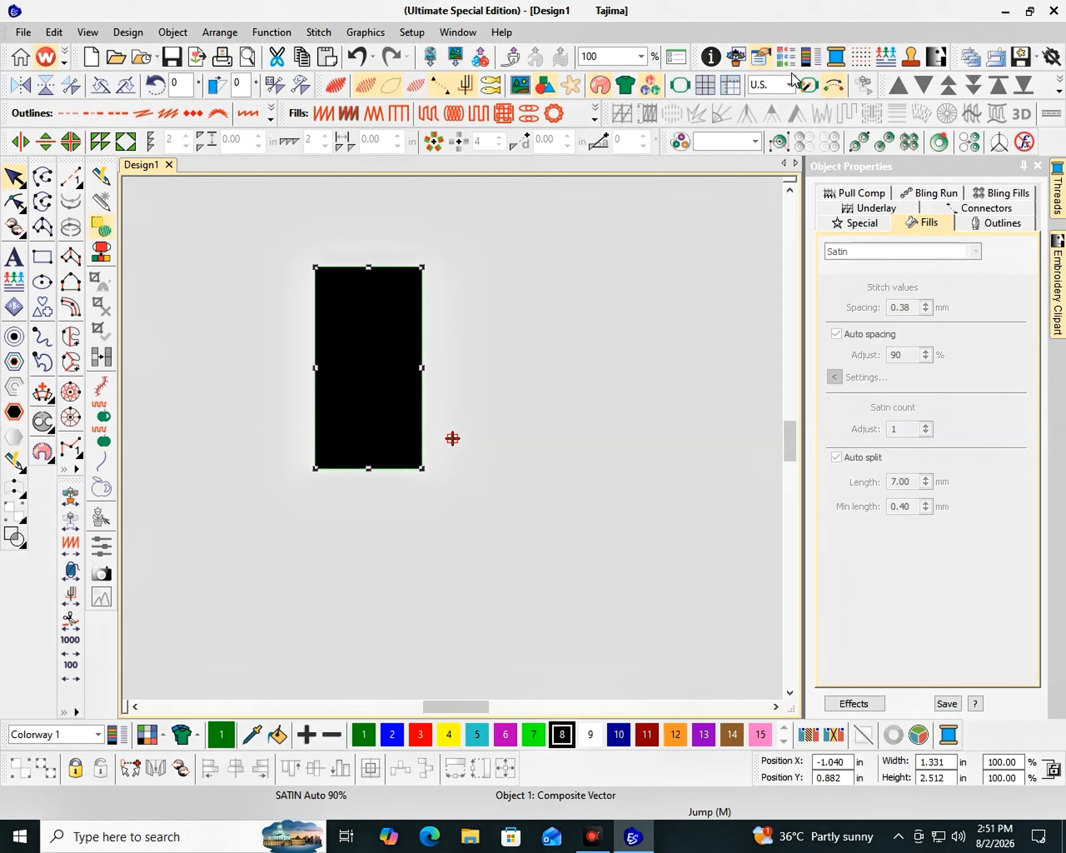
- Switch the units to Metric and resize the rectangle to 331.5 mm wide by 900 mm high
click(789, 85)
click(766, 105)
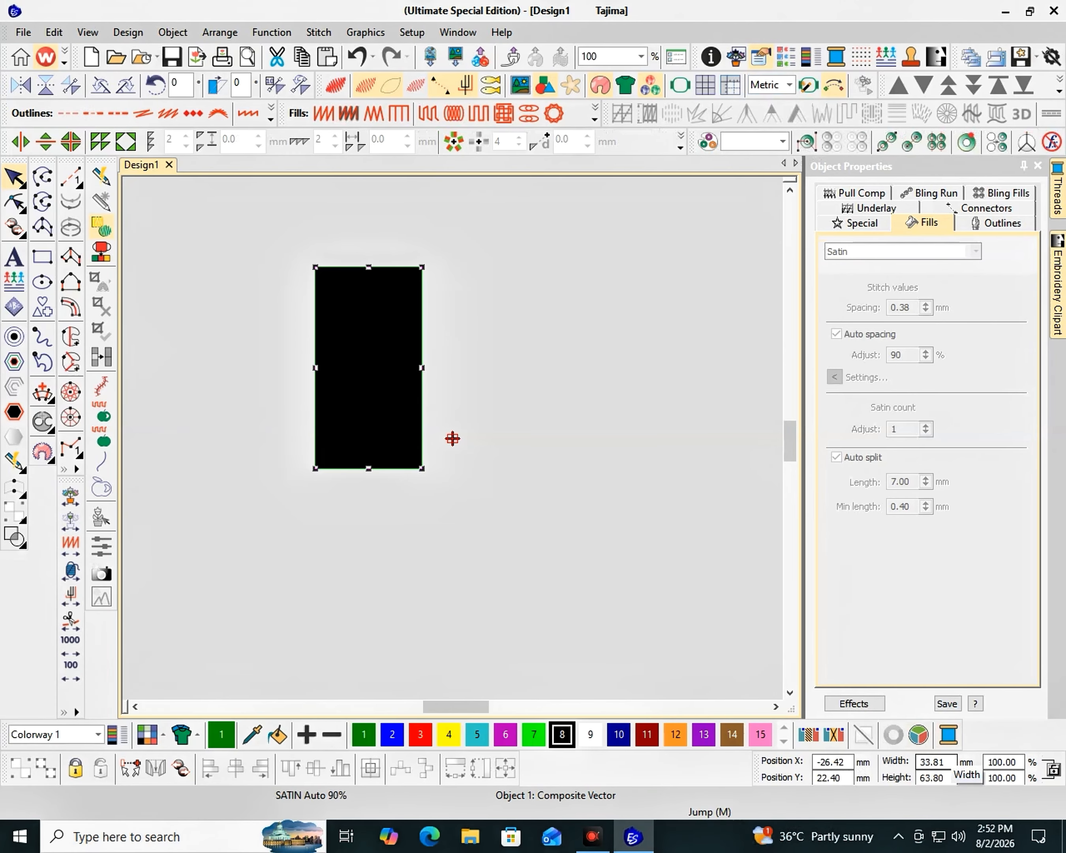
click(935, 762)
text(330)
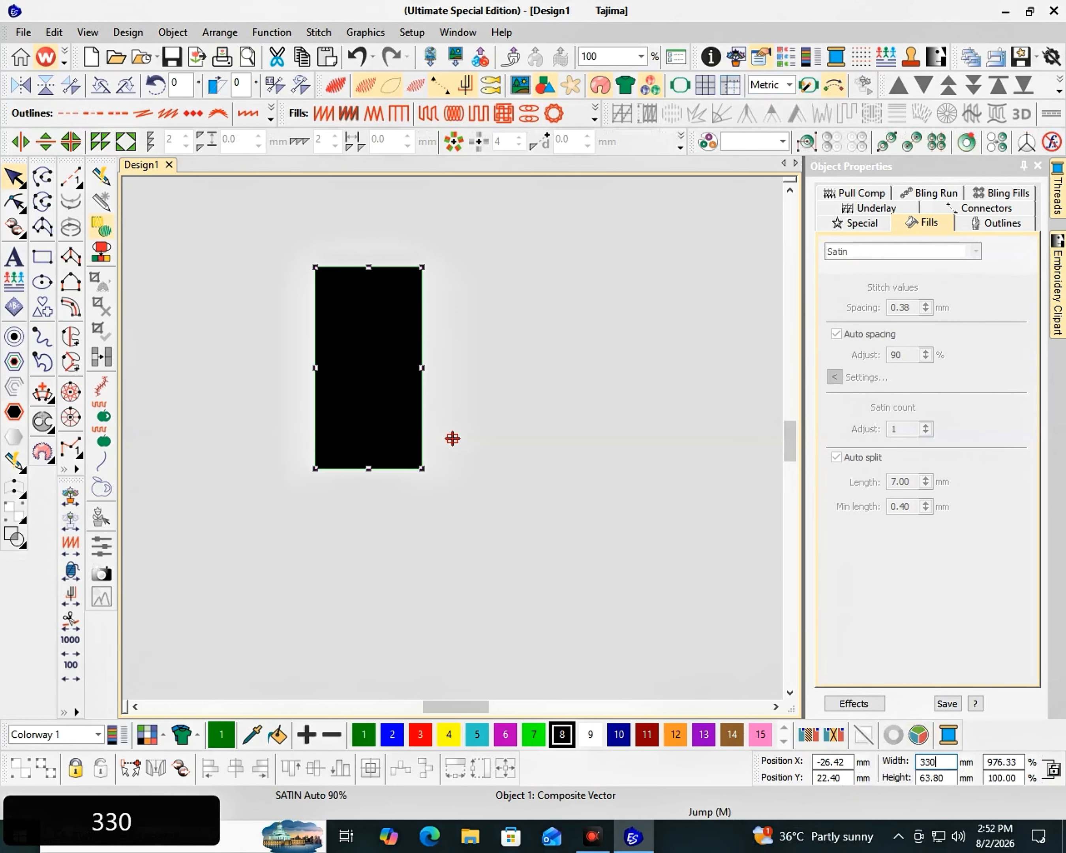
key(BackSpace)
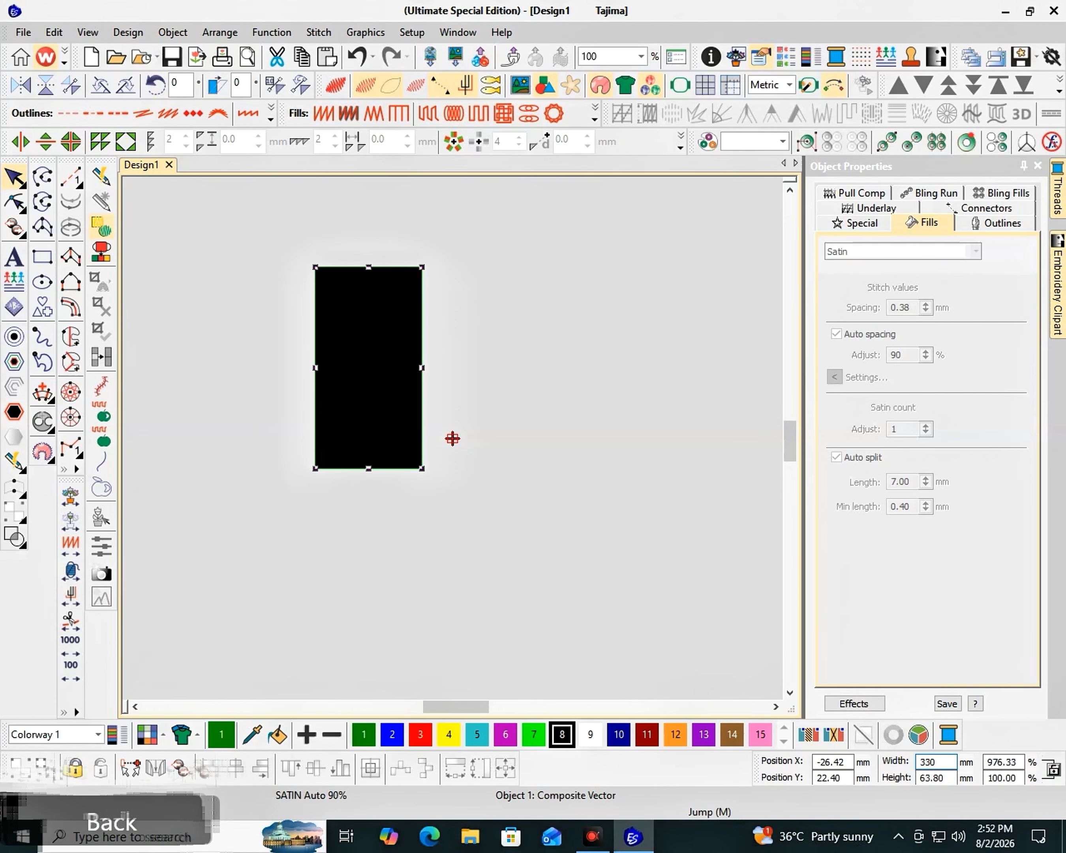
text(1)
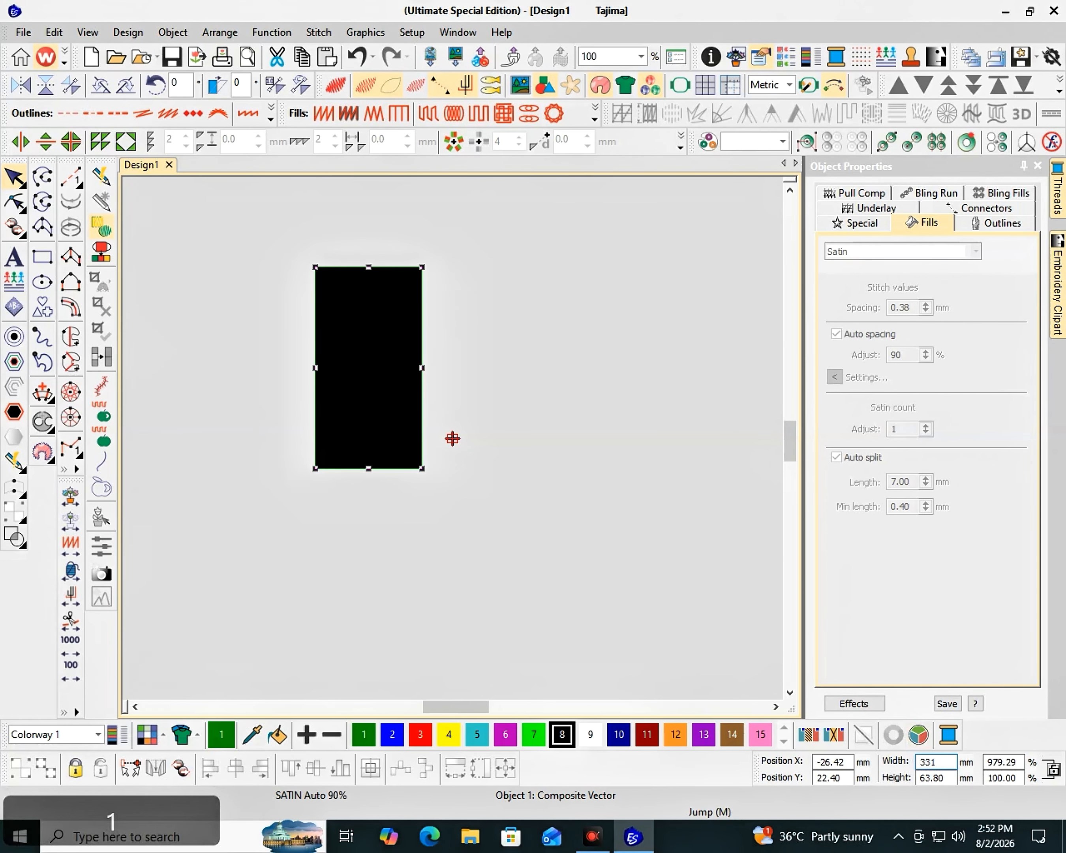
text(.5)
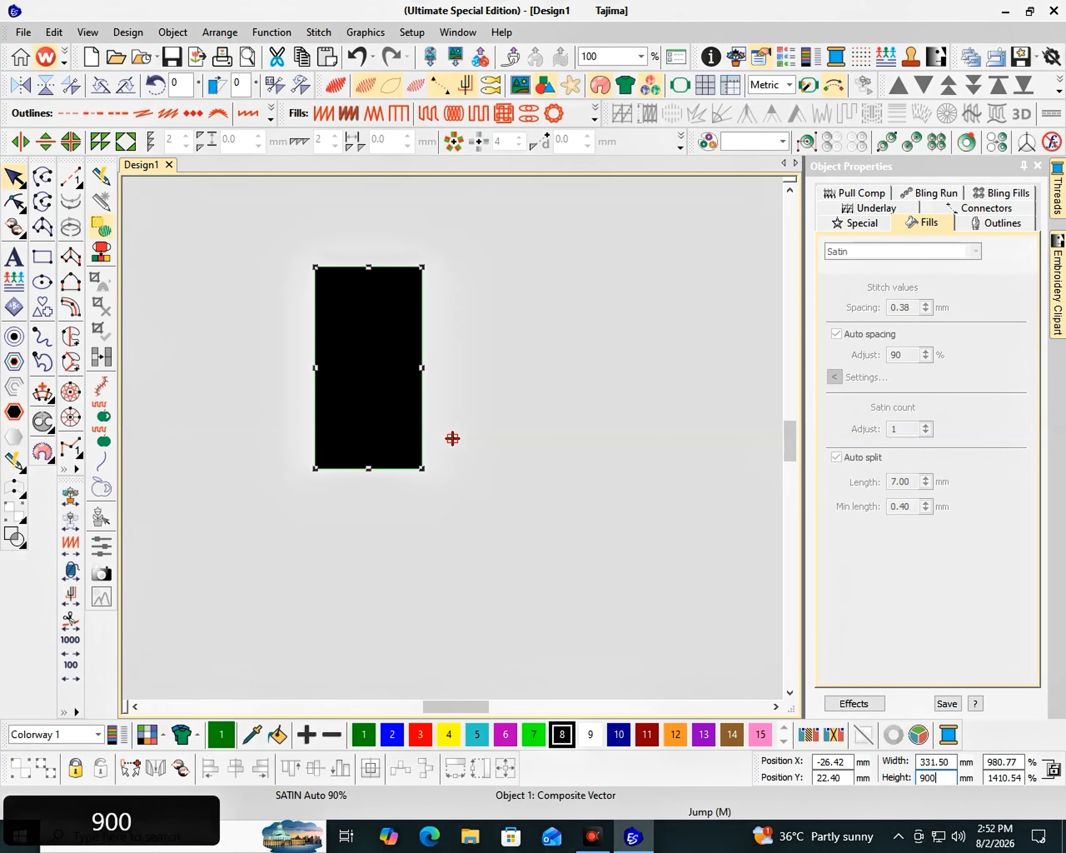
text(900)
key(Return)
key(F2)
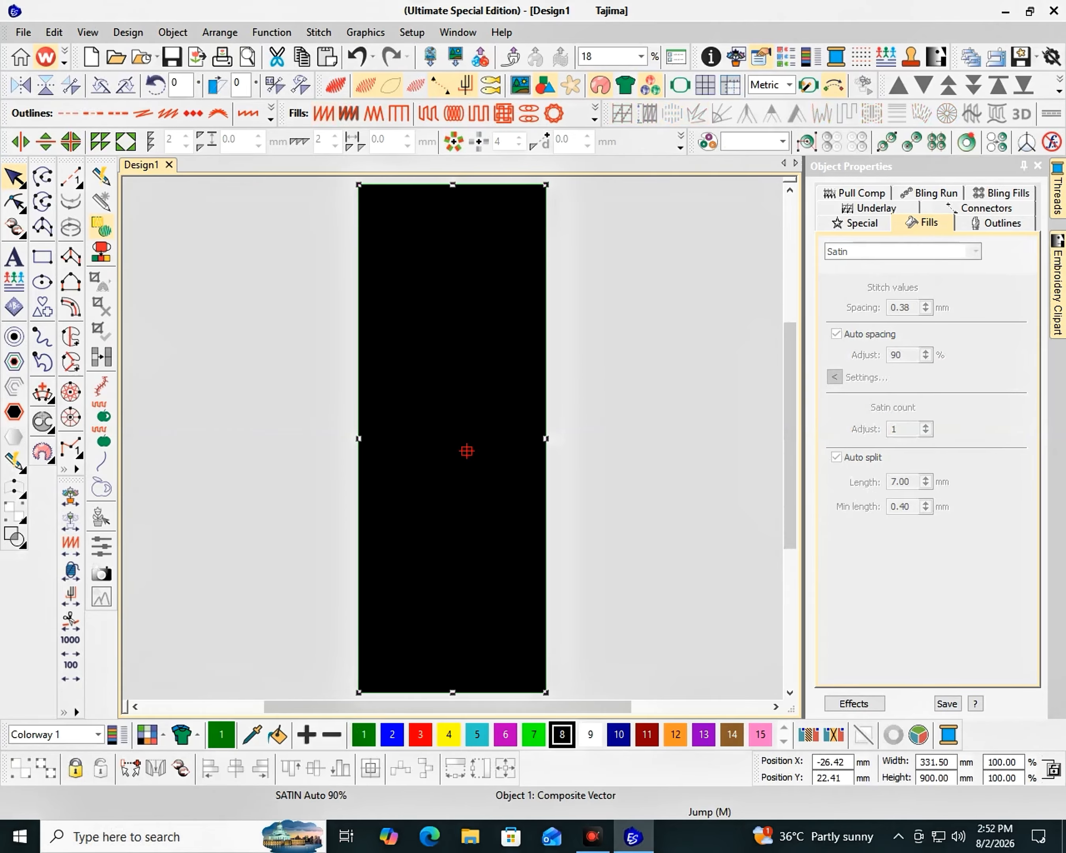
- Add the lettering "SINGLE HAD KI SETTINGS" near the top of the rectangle
key(k)
key(a)
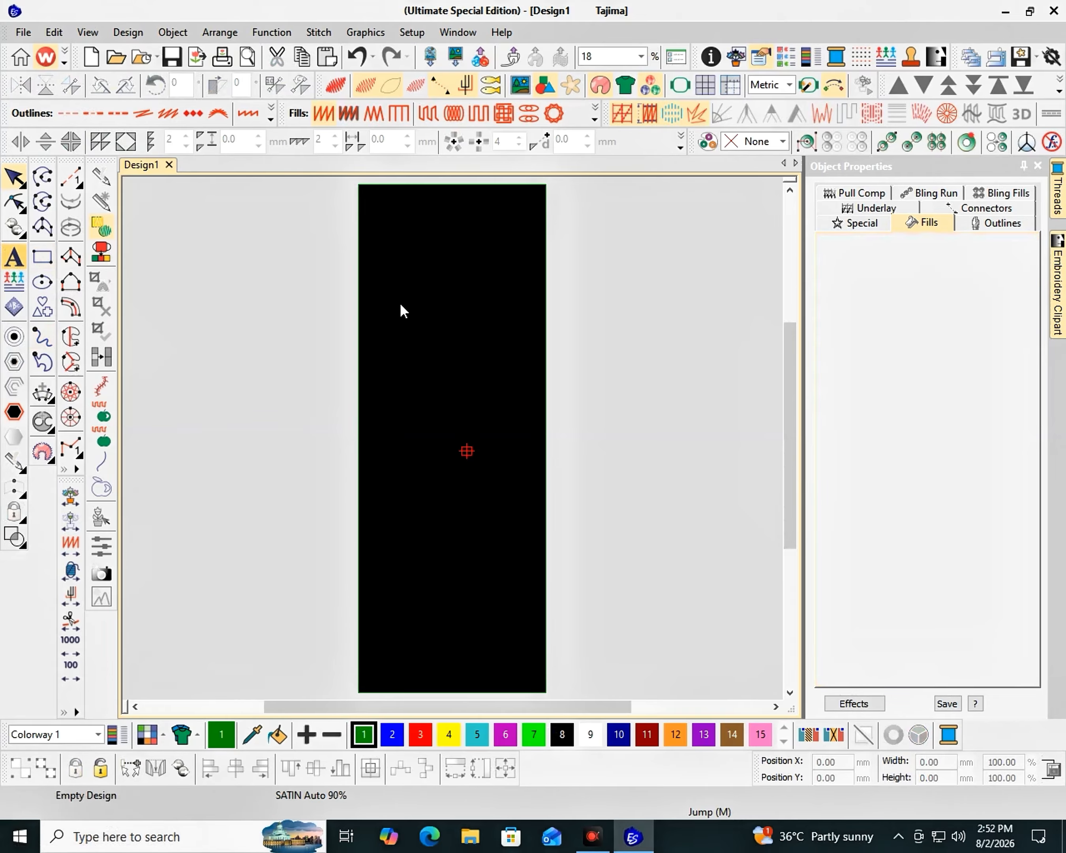
click(430, 290)
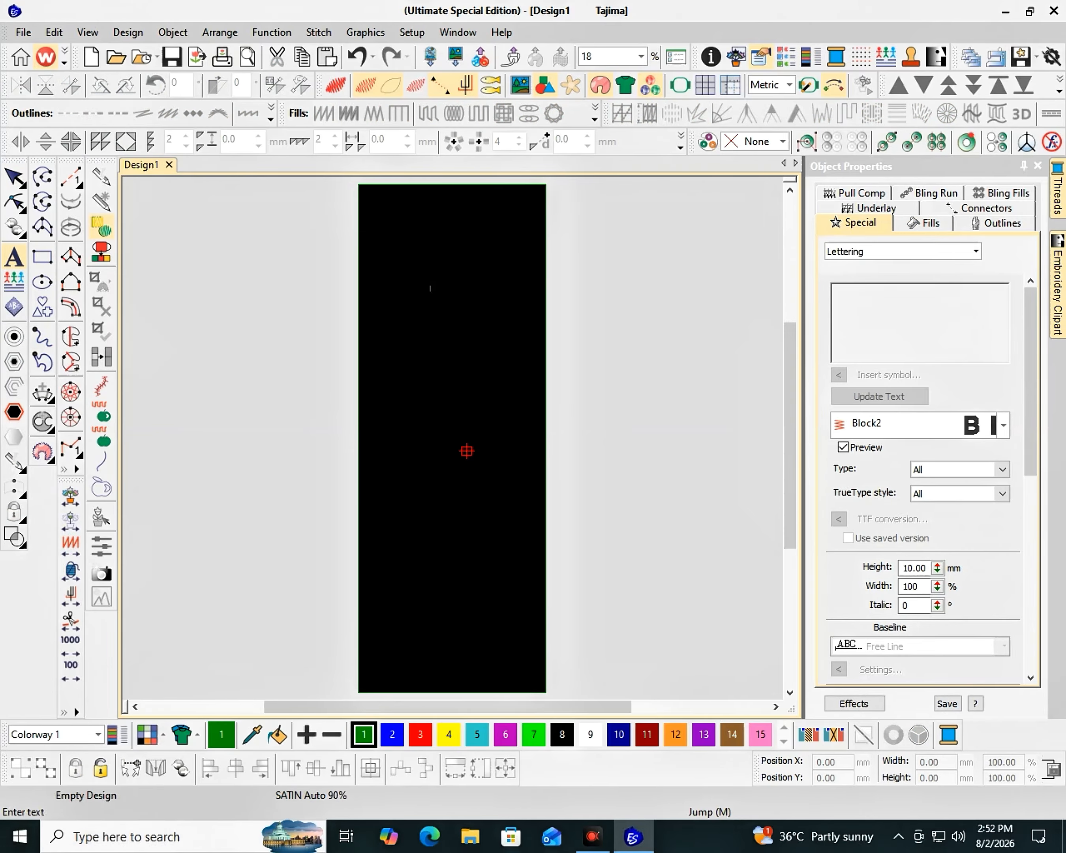
text(SINGL)
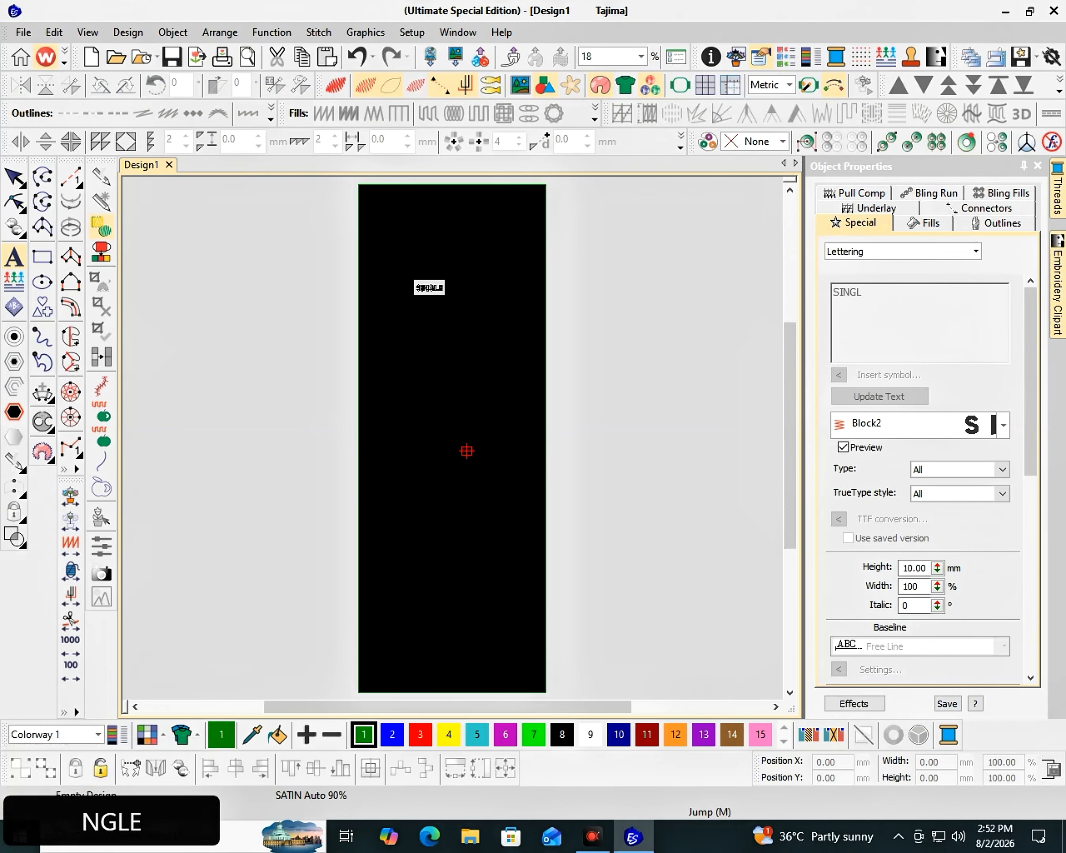
text(E HAD)
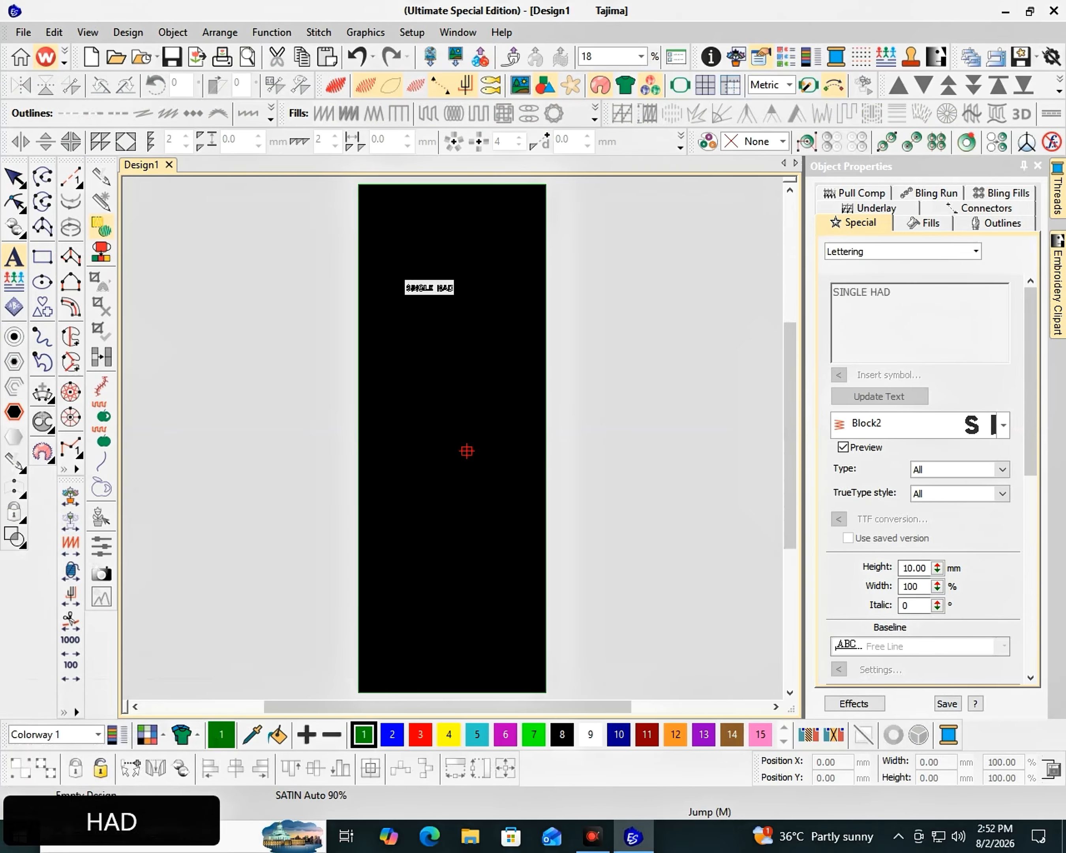
text( KI KI)
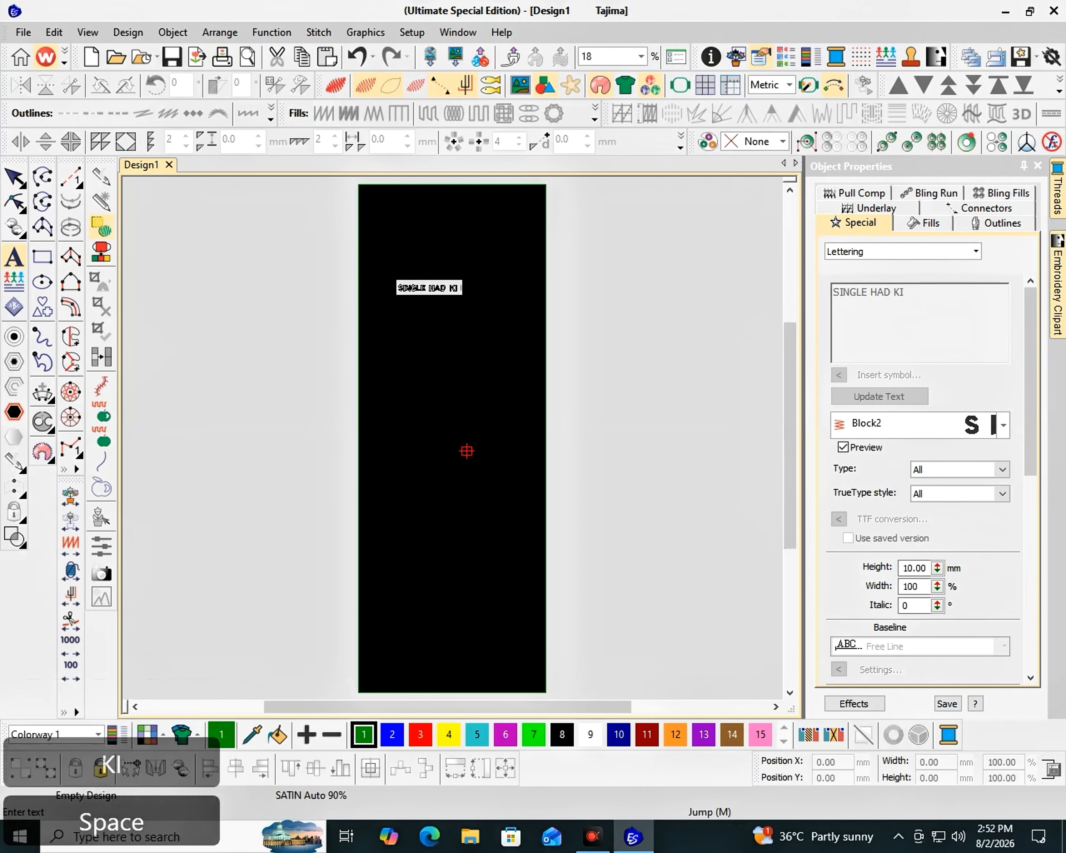
key(BackSpace)
key(BackSpace)
key(BackSpace)
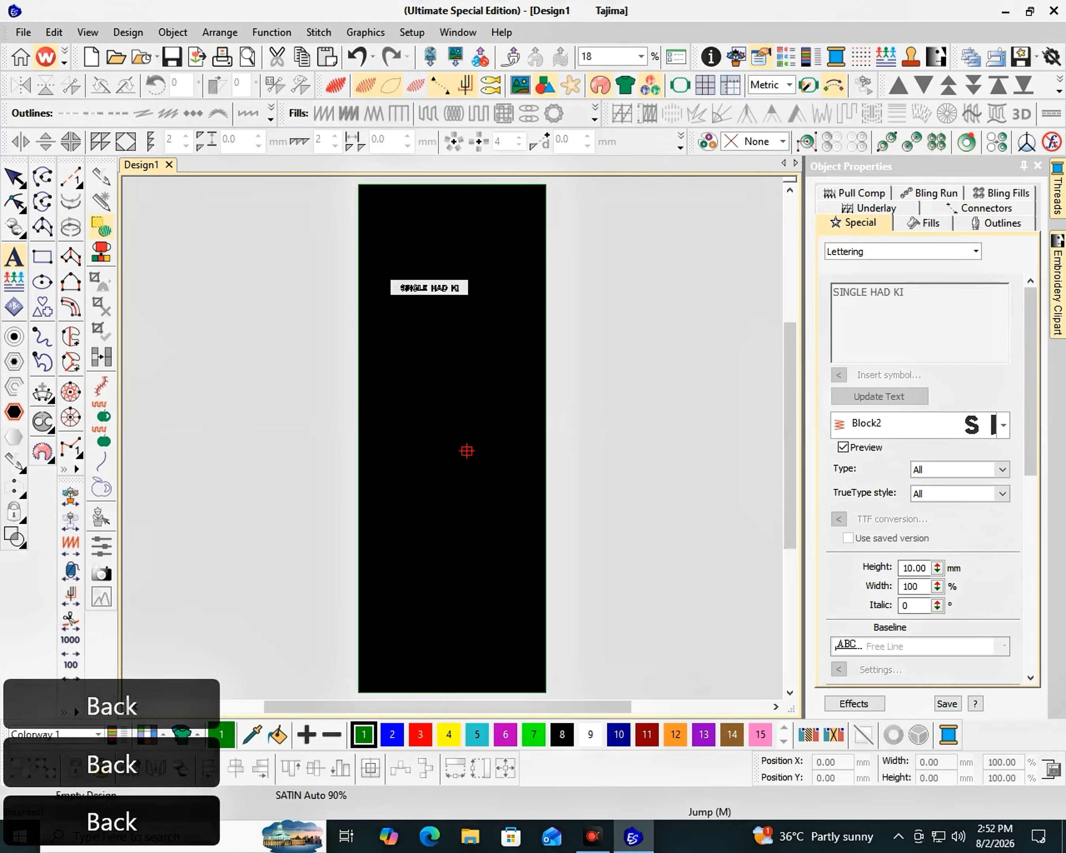
text(SETT)
text(ING)
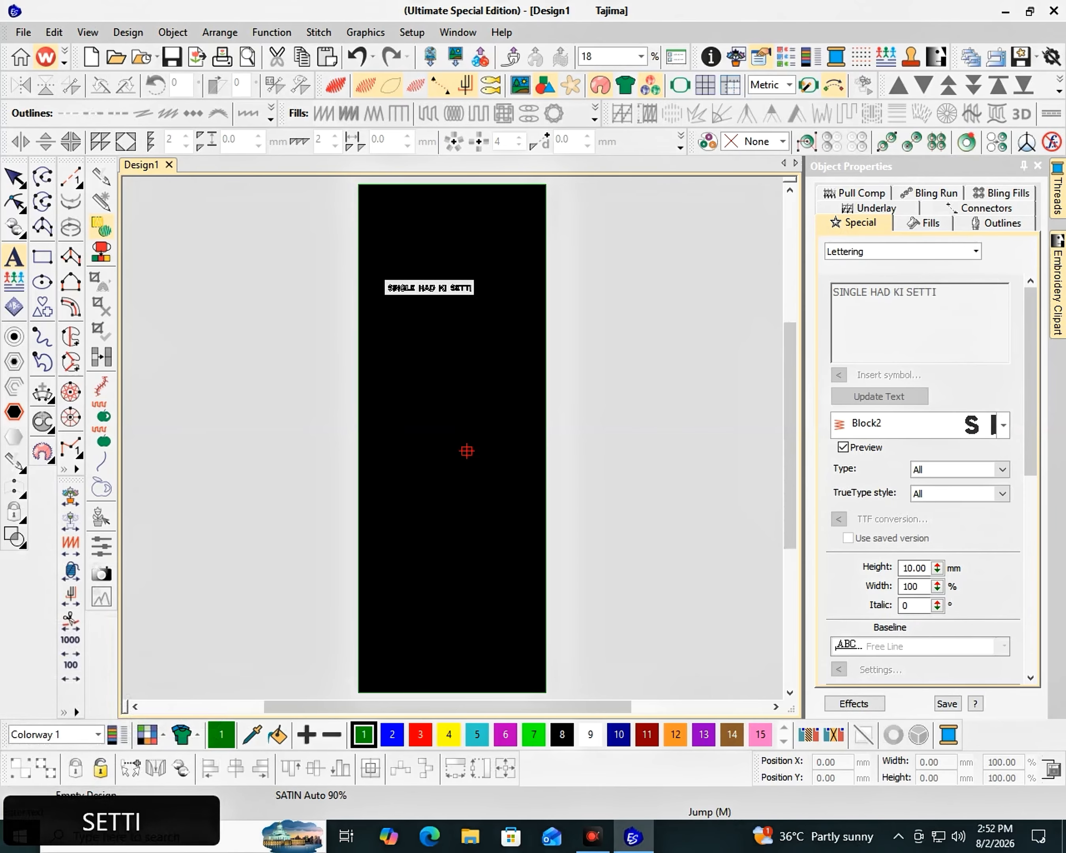
text(S)
key(Return)
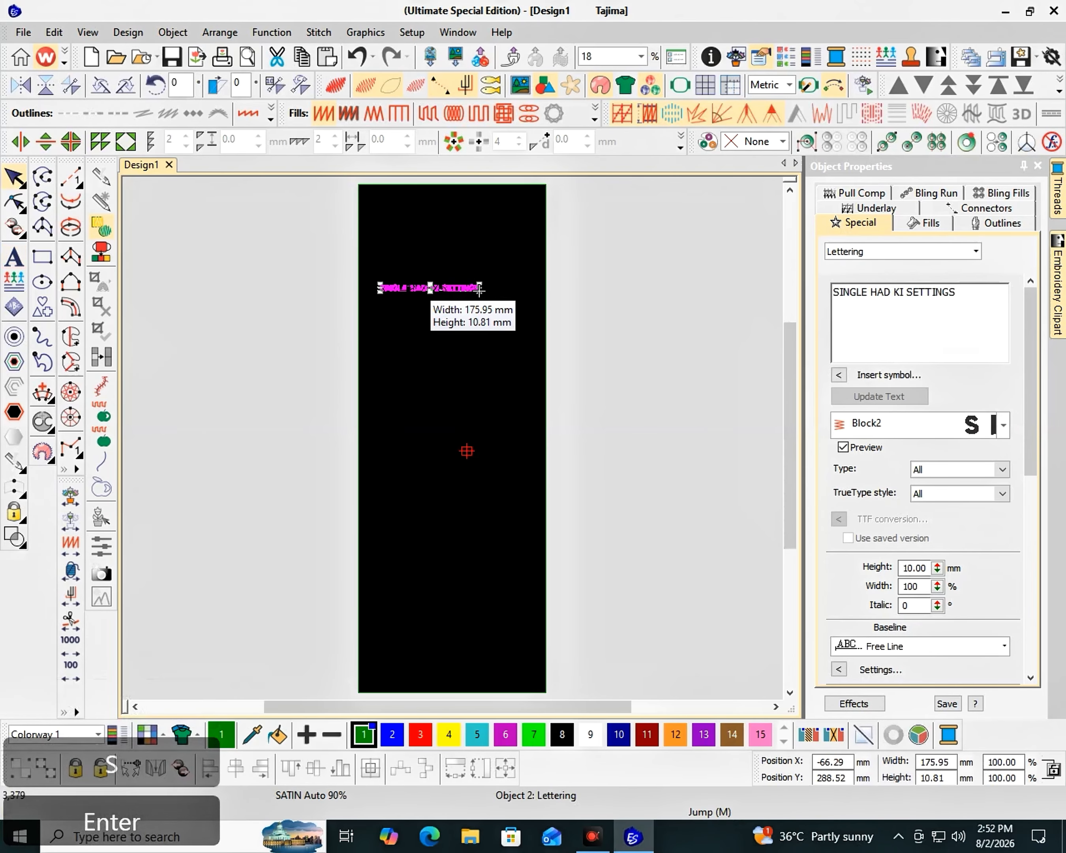
- Convert the heading lettering to a vector and enlarge it to about 320 mm wide across the rectangle
click(594, 113)
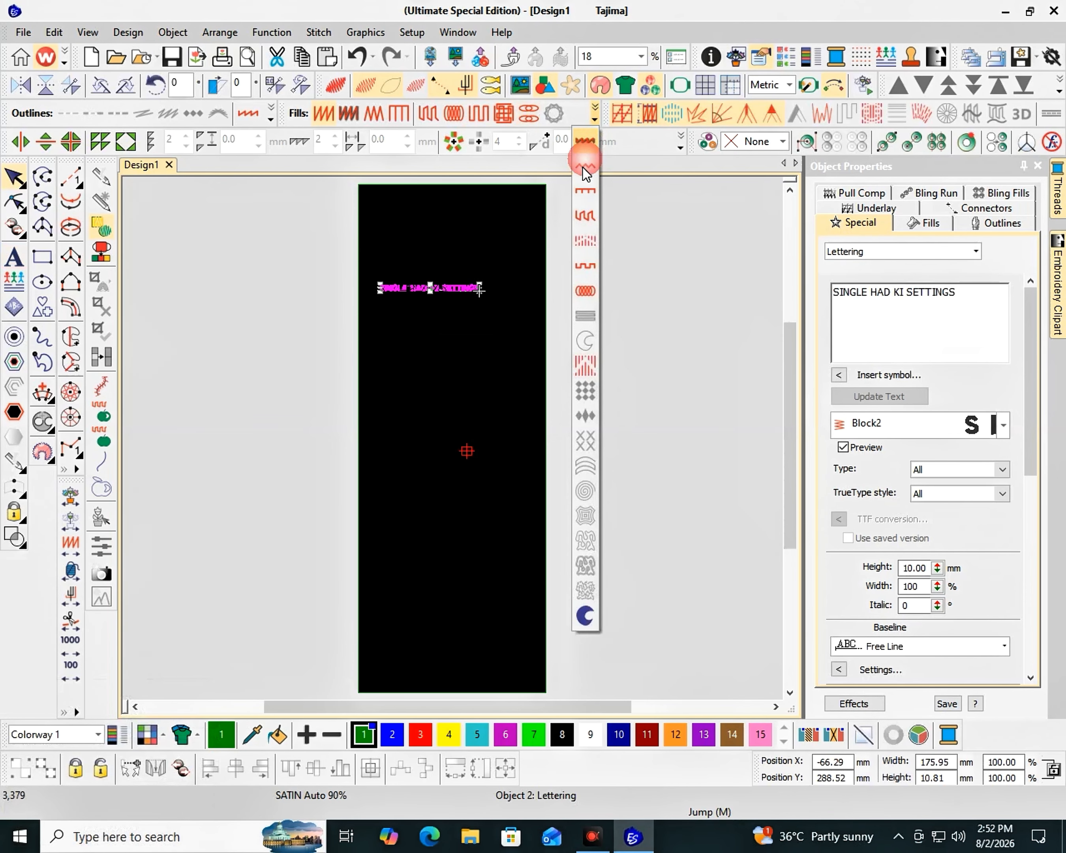
click(593, 610)
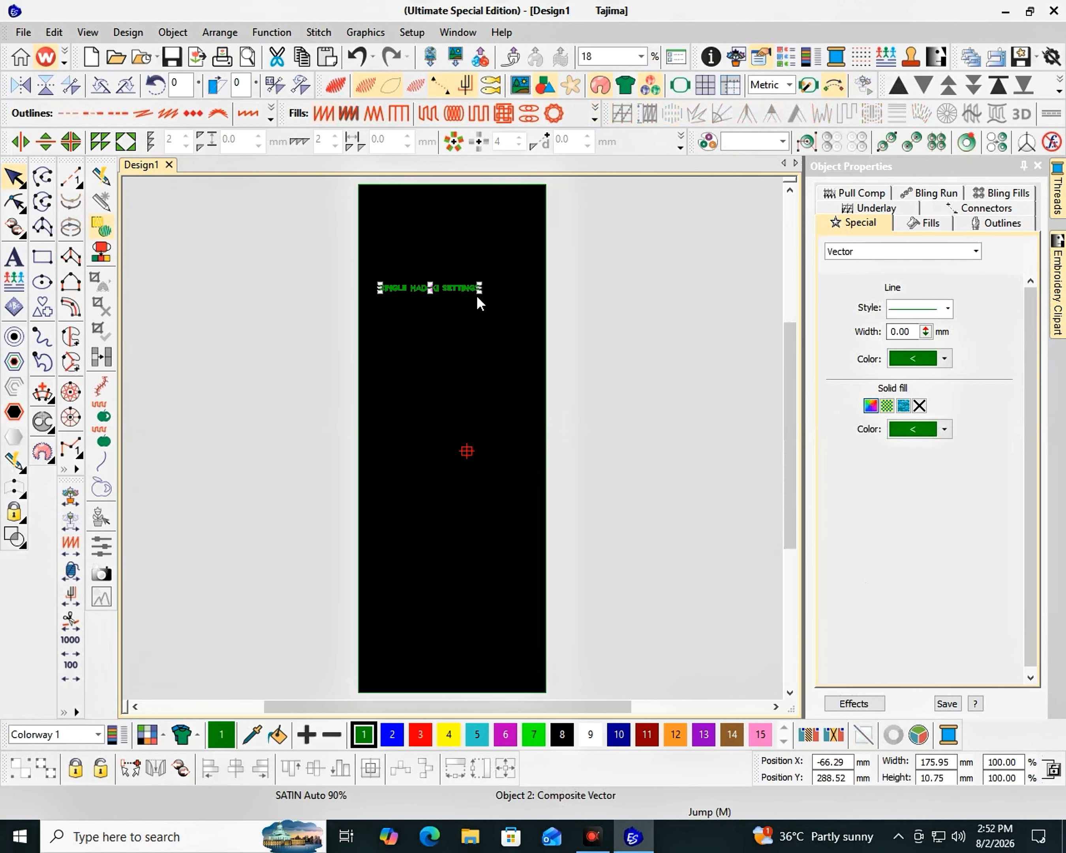
drag(477, 295, 539, 392)
drag(512, 294, 514, 355)
- Nudge the heading slightly left to center it within the rectangle
key(F2)
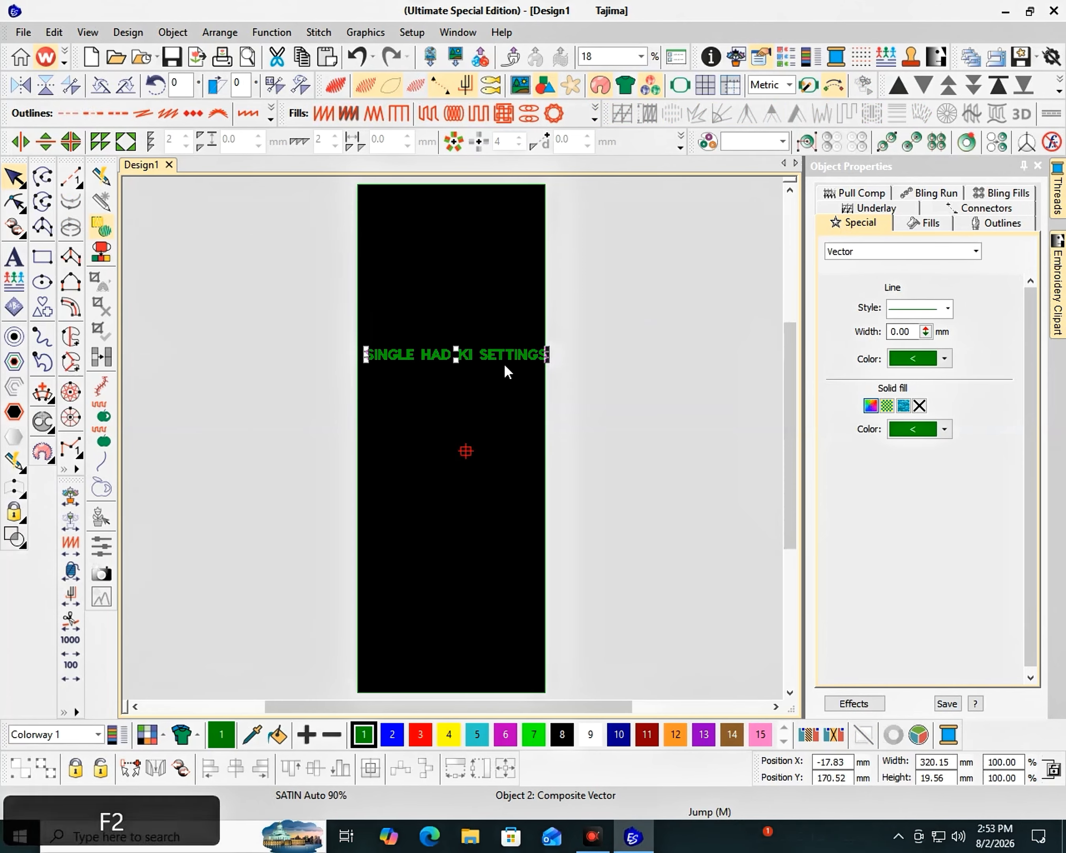
key(Left)
key(Left)
key(Left)
key(Left)
key(Left)
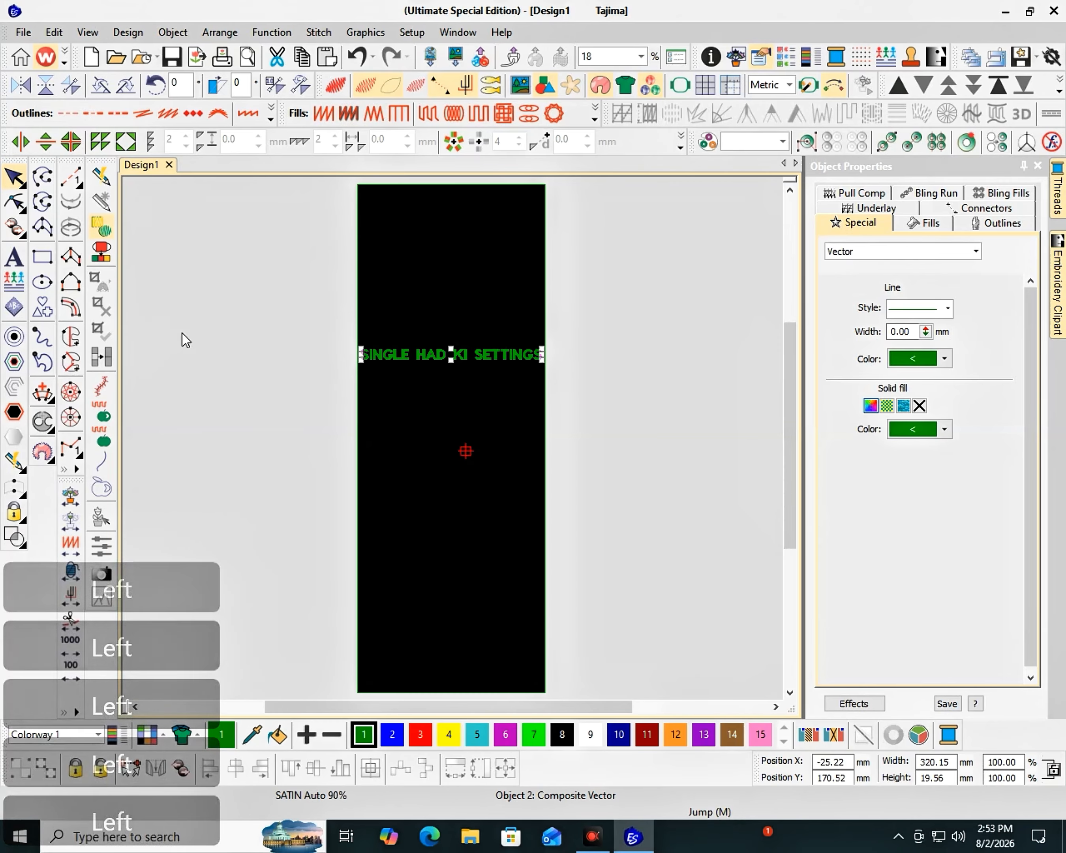
- Set the heading's solid fill color to white
click(945, 430)
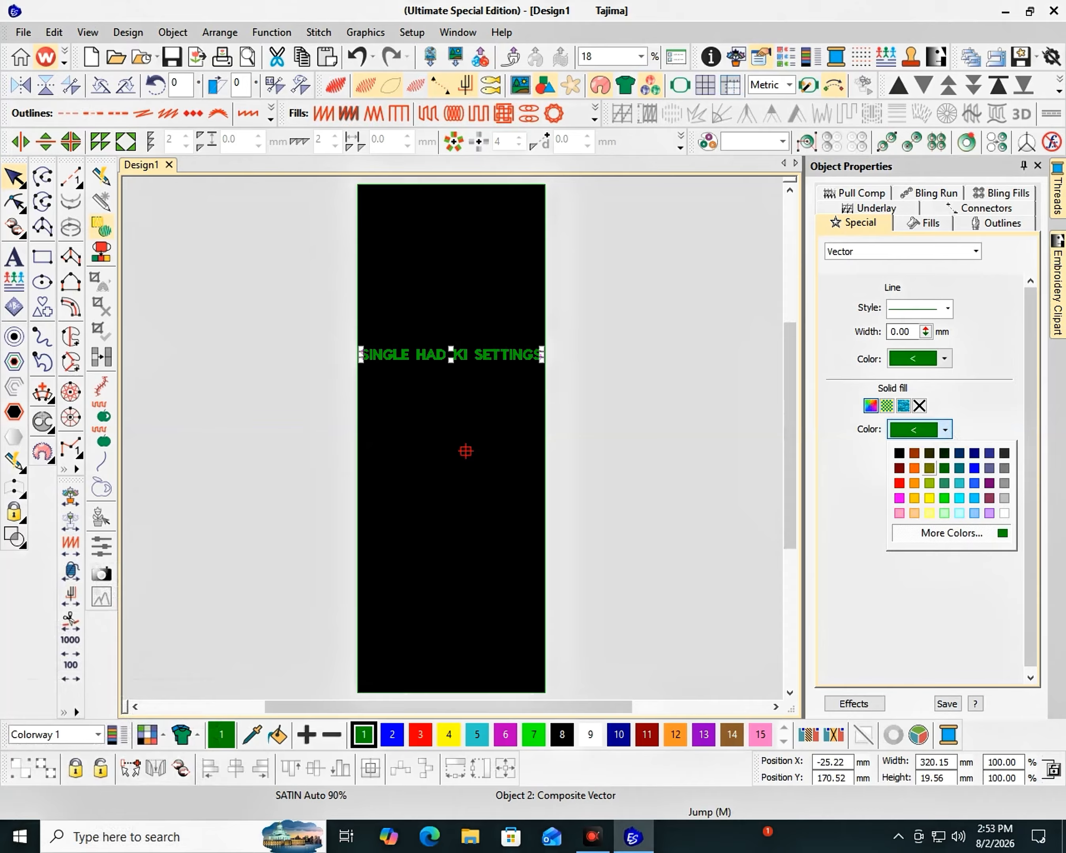
click(1005, 514)
click(630, 361)
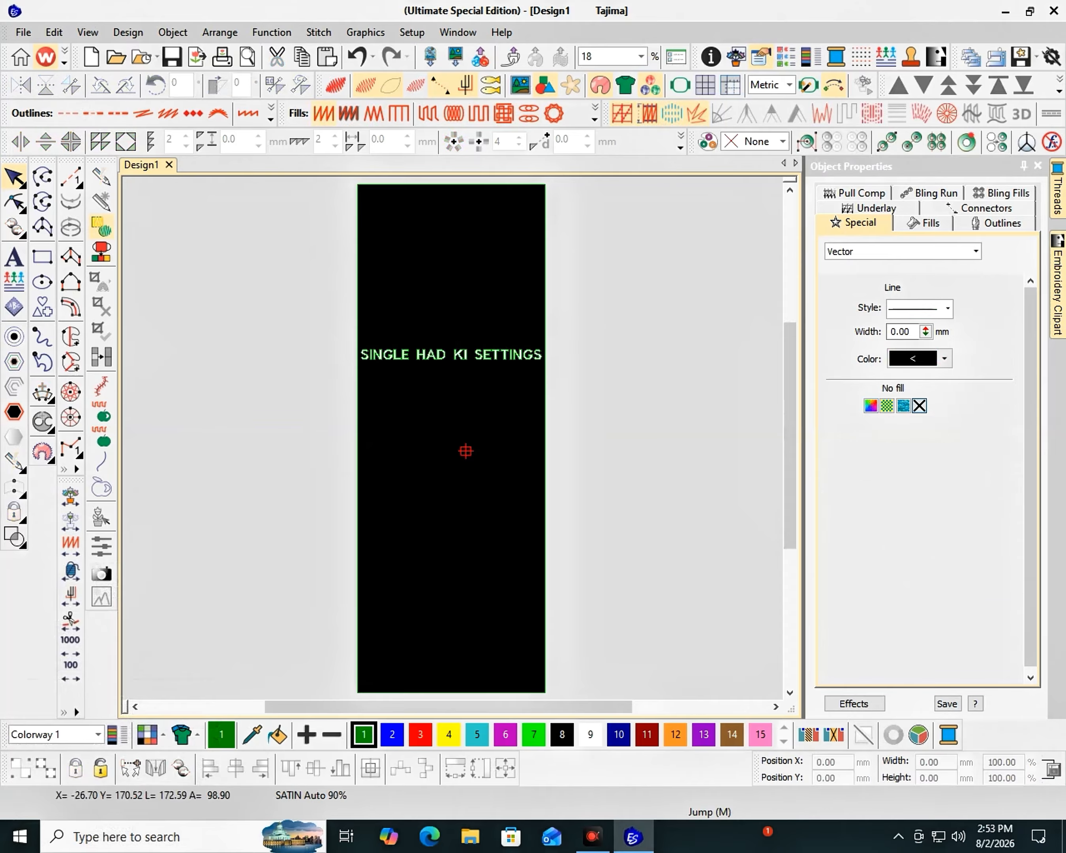
- Set the heading's outline color to white
click(492, 355)
key(Escape)
click(945, 358)
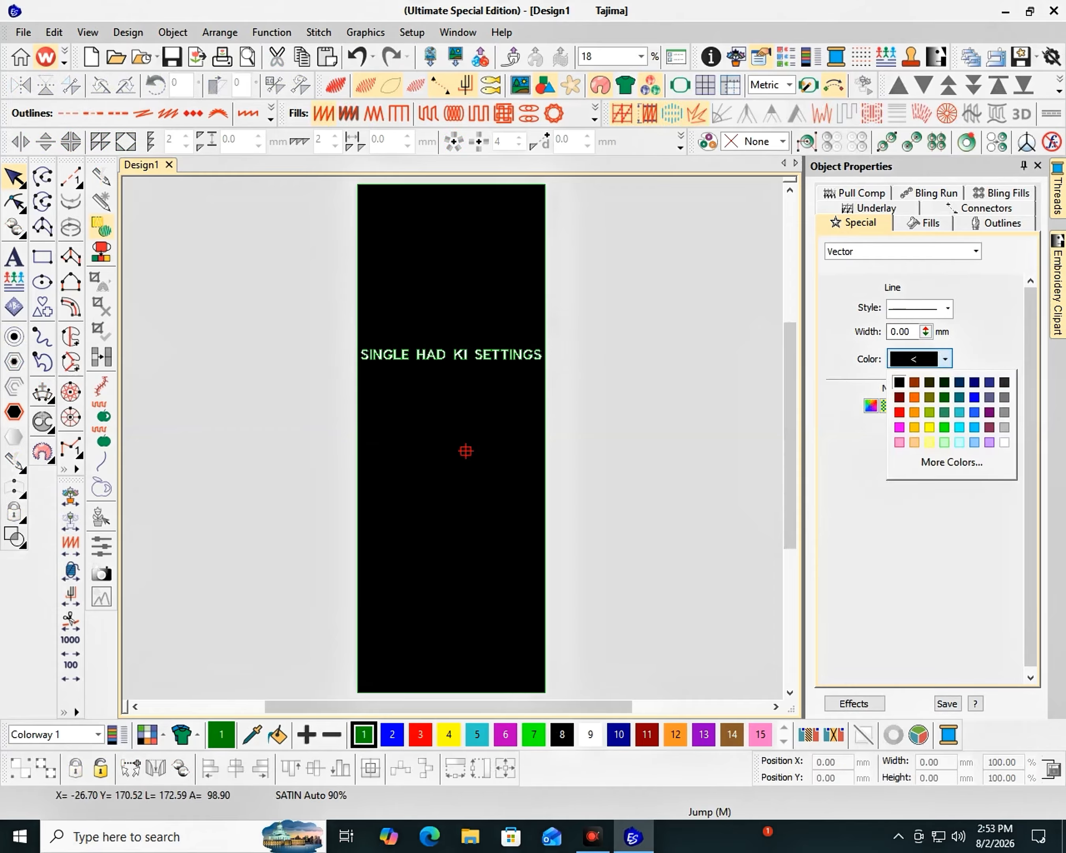
click(1004, 442)
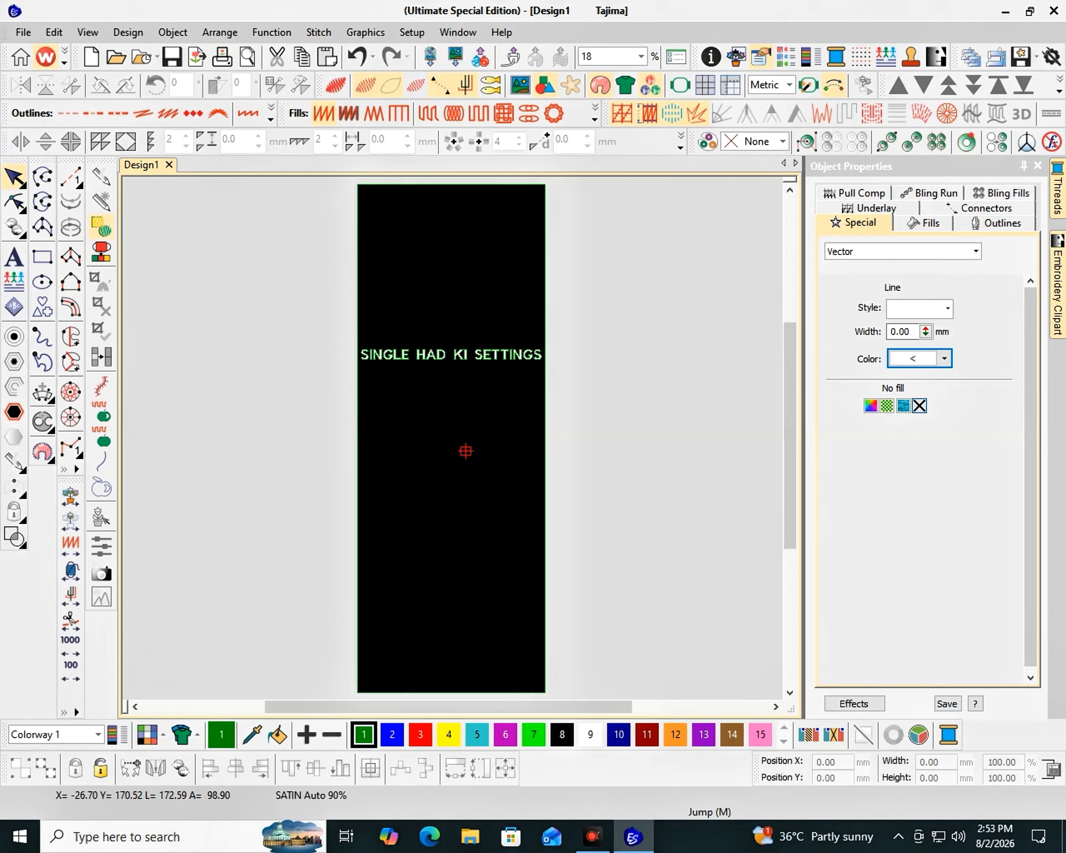
click(450, 354)
click(945, 361)
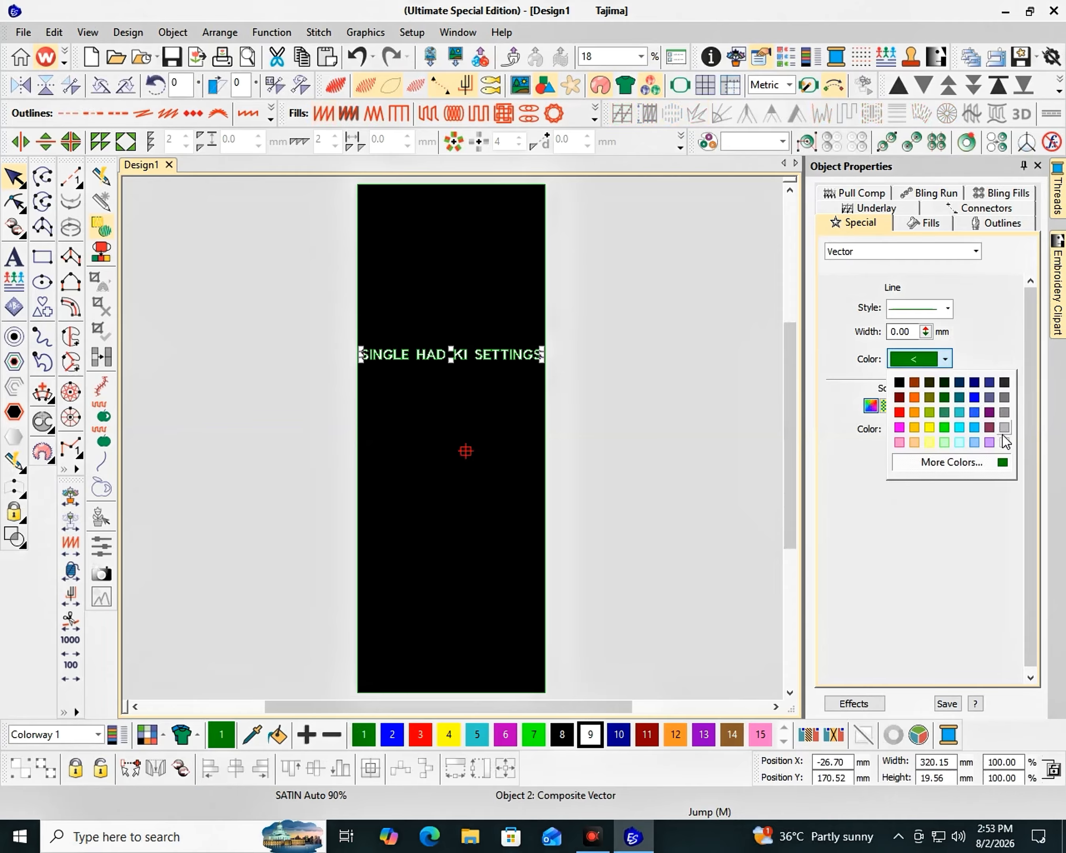
click(577, 332)
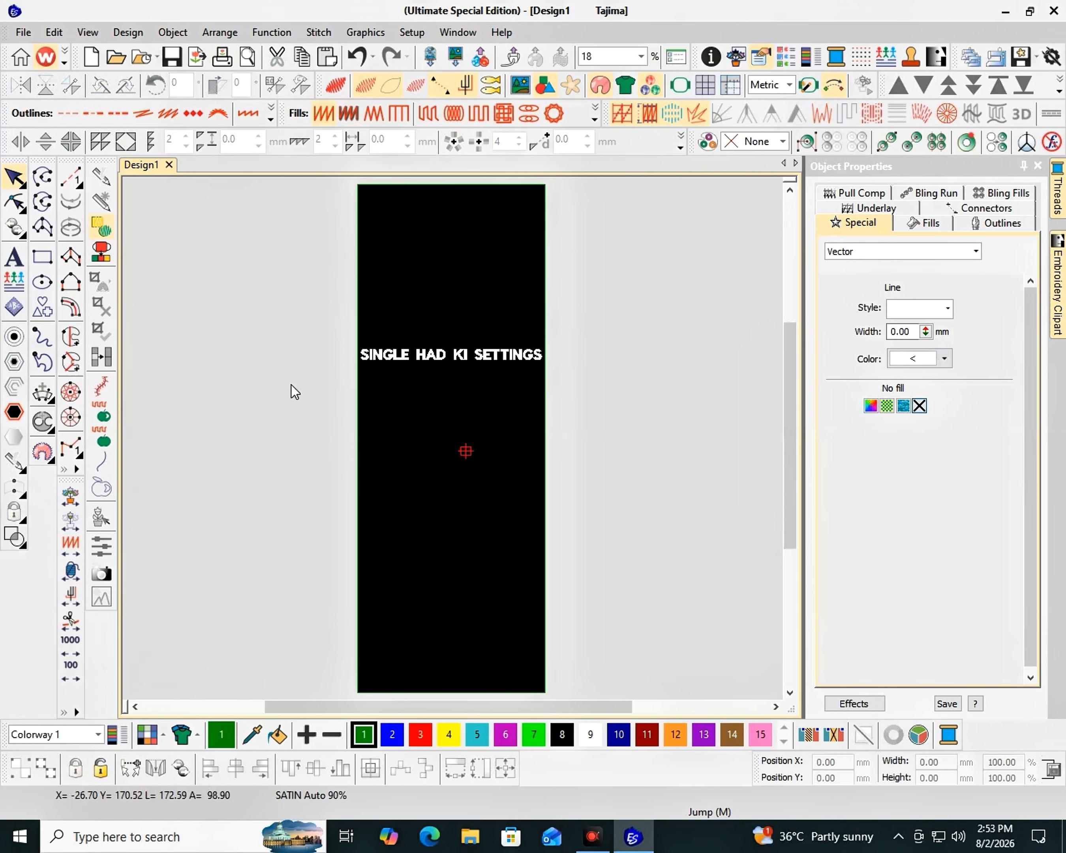
- Add the lettering "330 * 900" below the heading
click(14, 256)
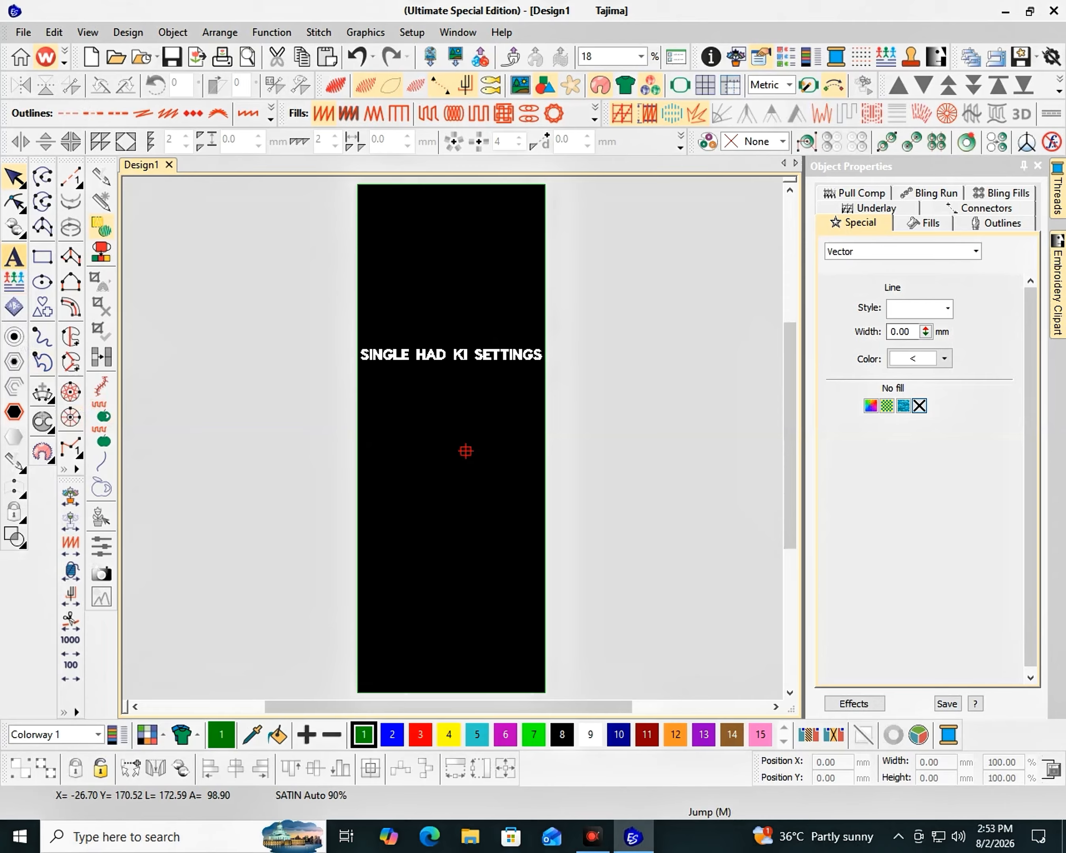
click(422, 405)
text(330)
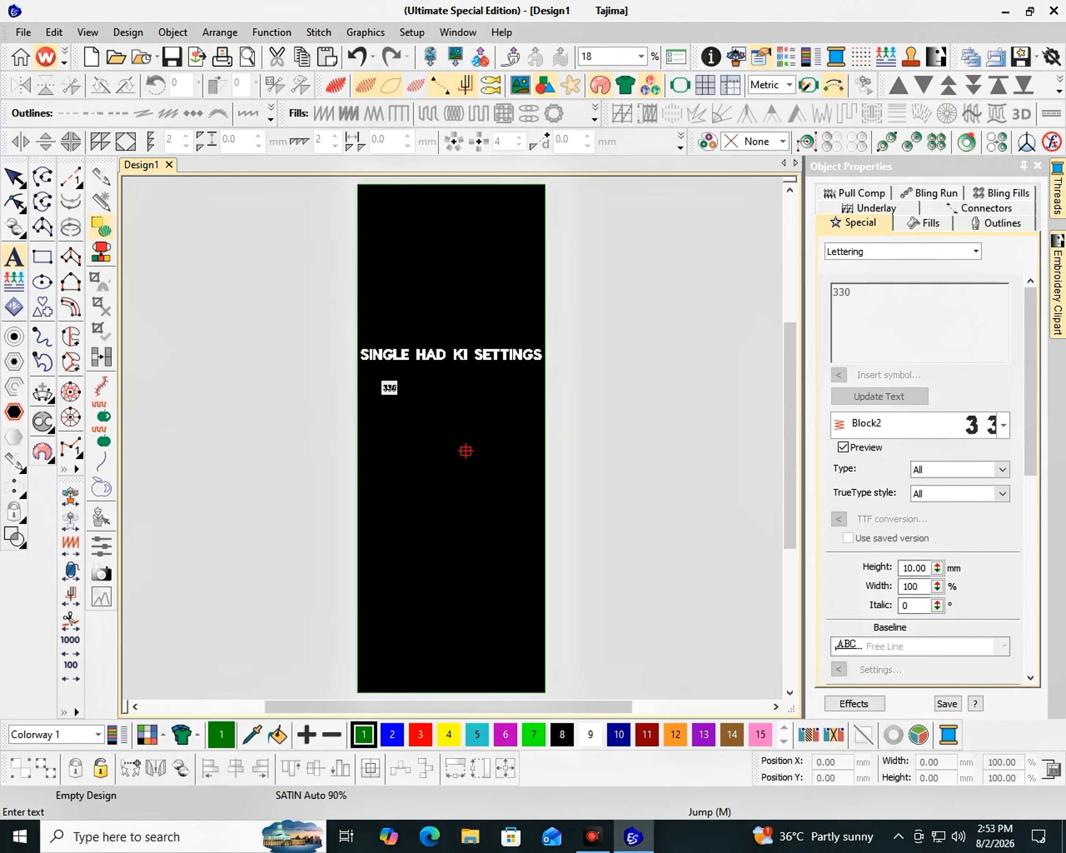
text( * 9)
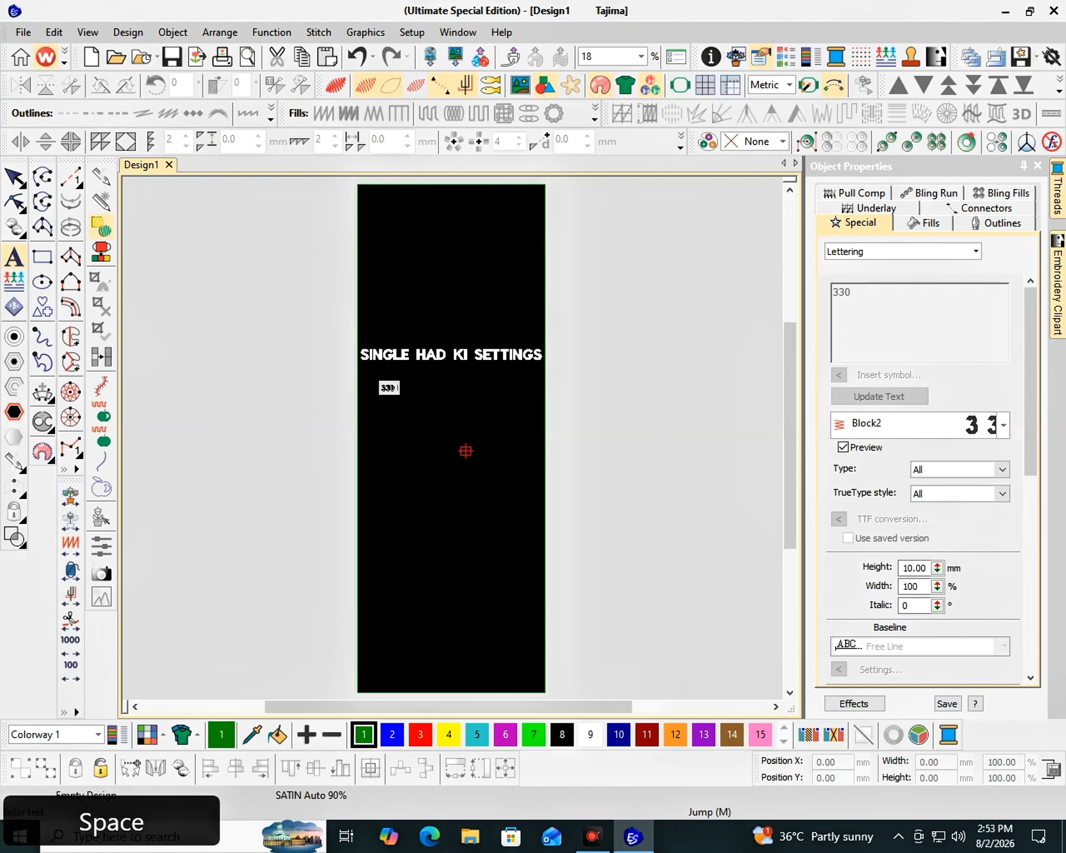
text(00)
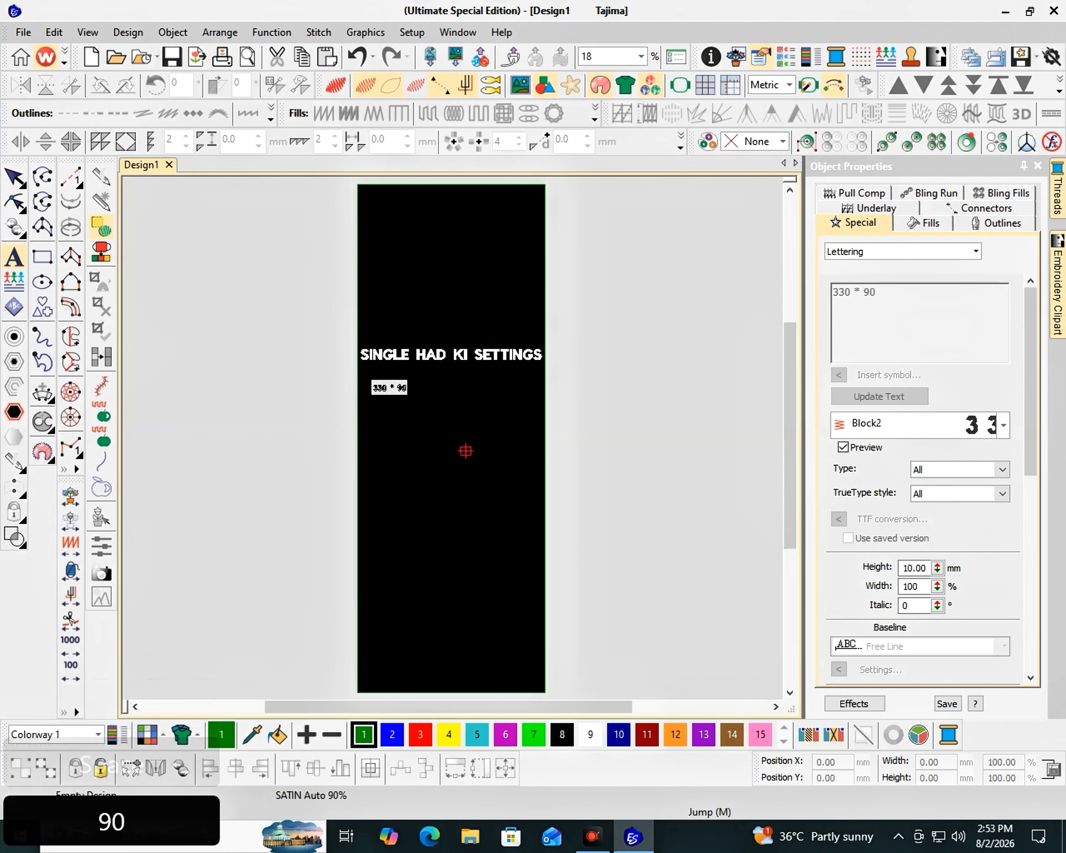
key(Return)
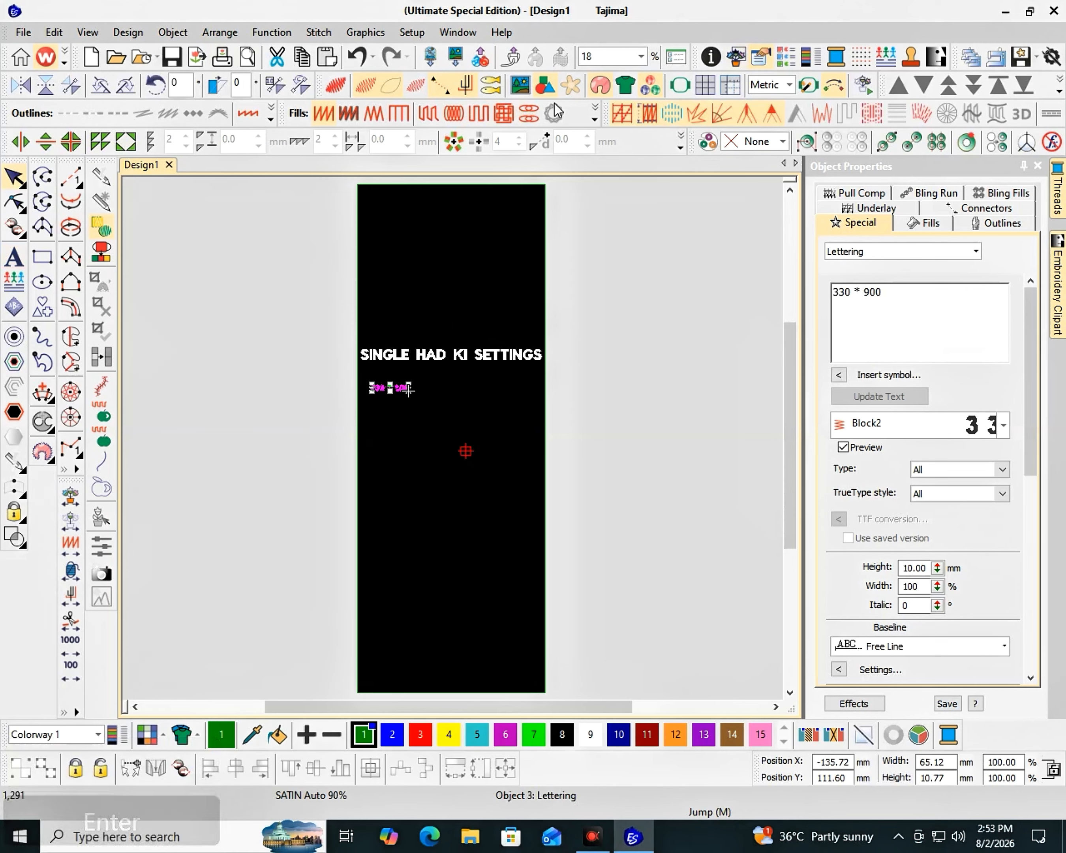
- Convert the size lettering to a vector and enlarge it to about 283 mm wide
click(594, 114)
click(585, 615)
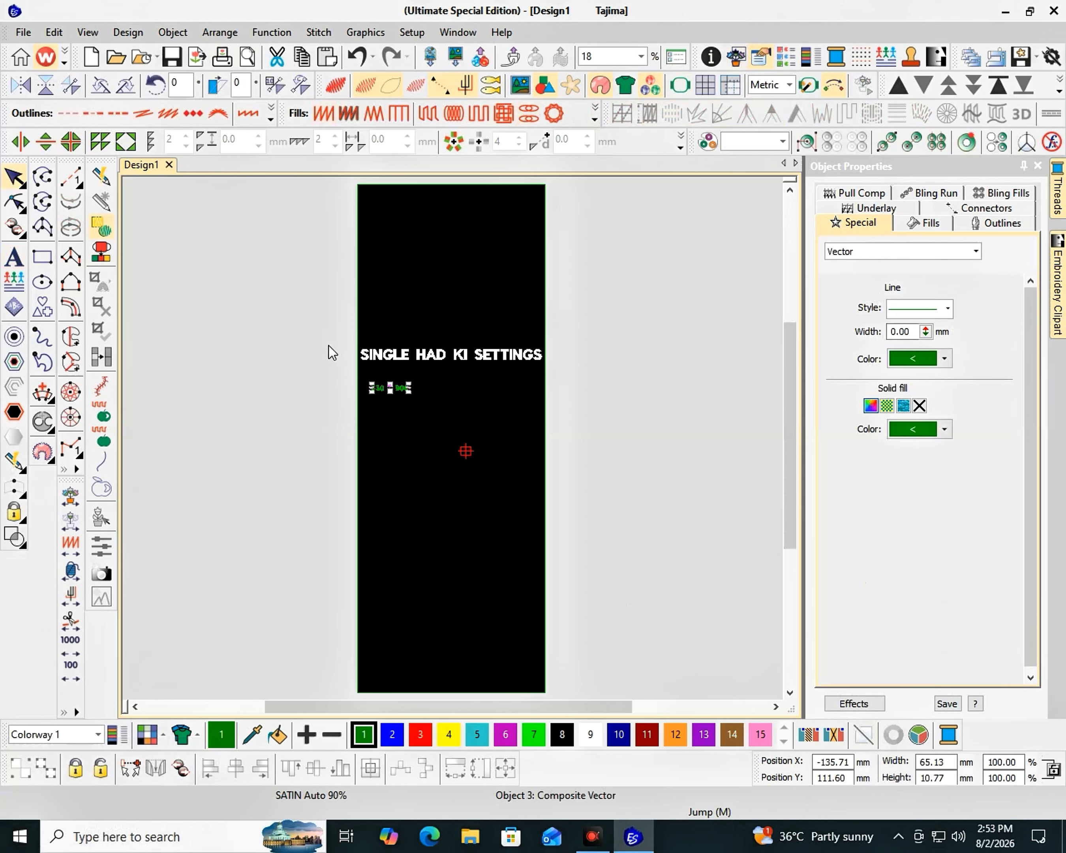
drag(407, 394, 562, 515)
- Set the size text's fill and outline colors to white
click(933, 435)
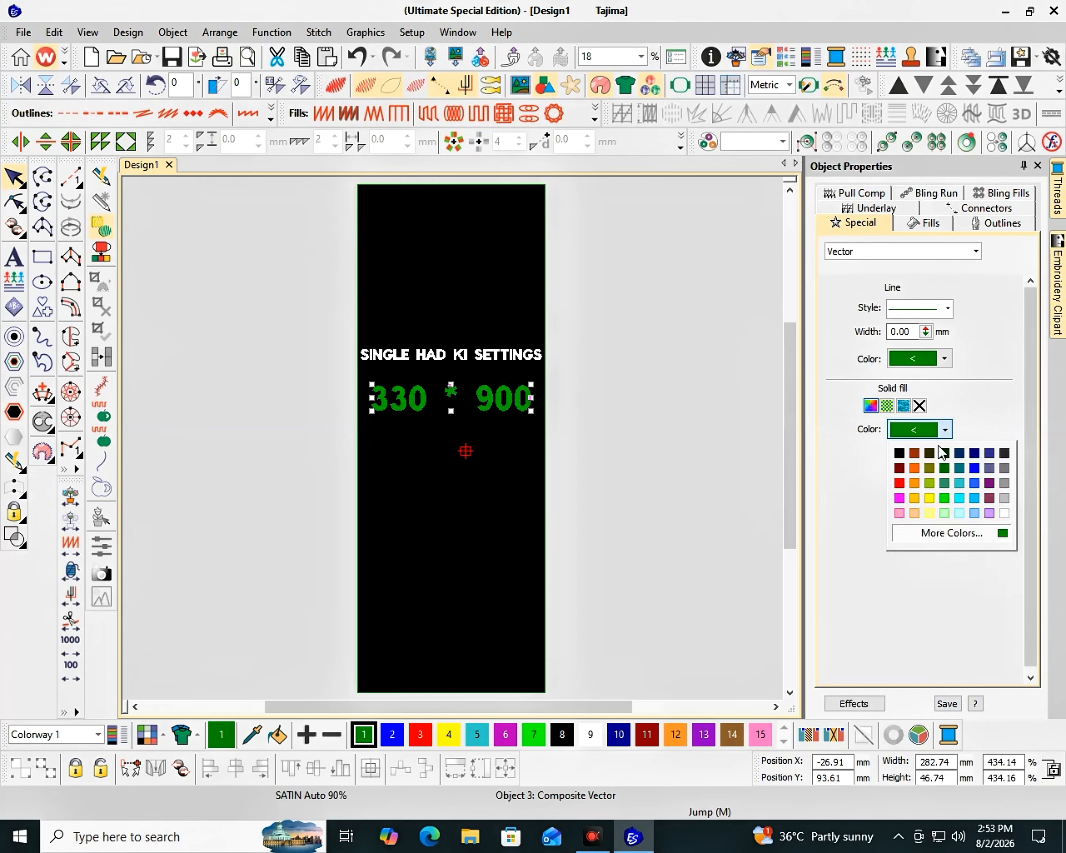
click(1004, 513)
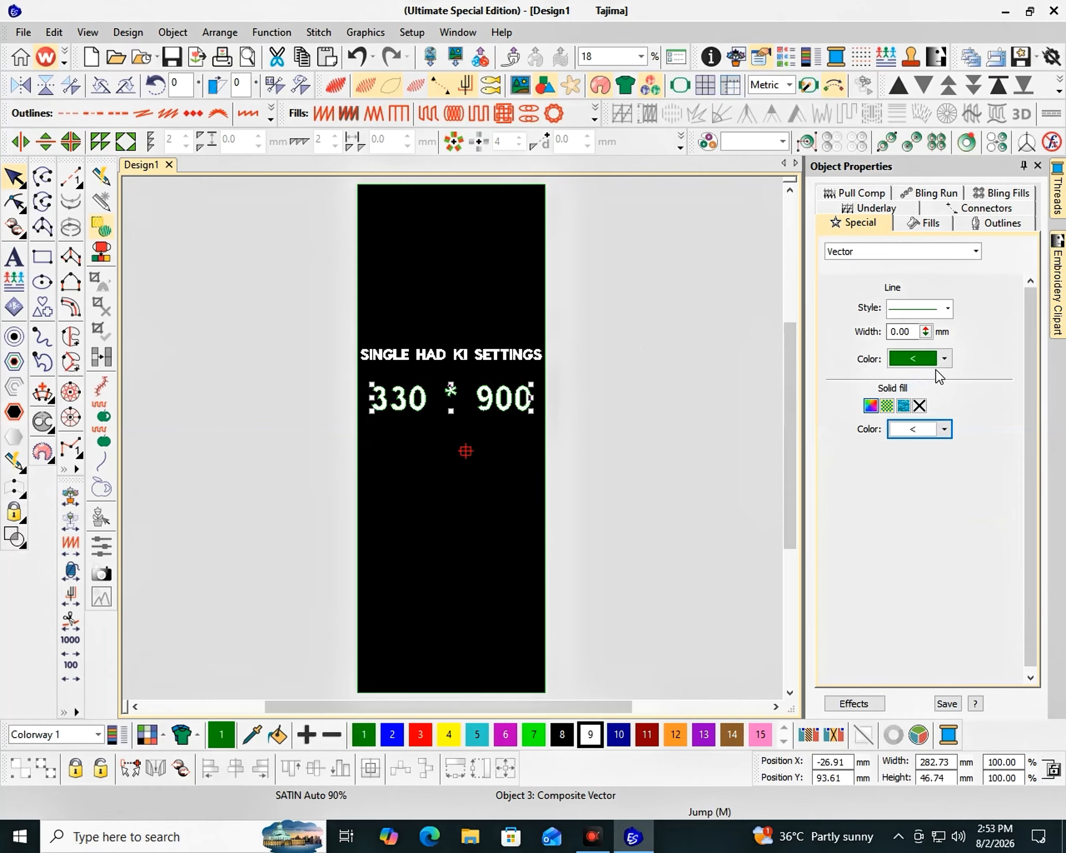
click(940, 360)
click(1001, 444)
click(570, 310)
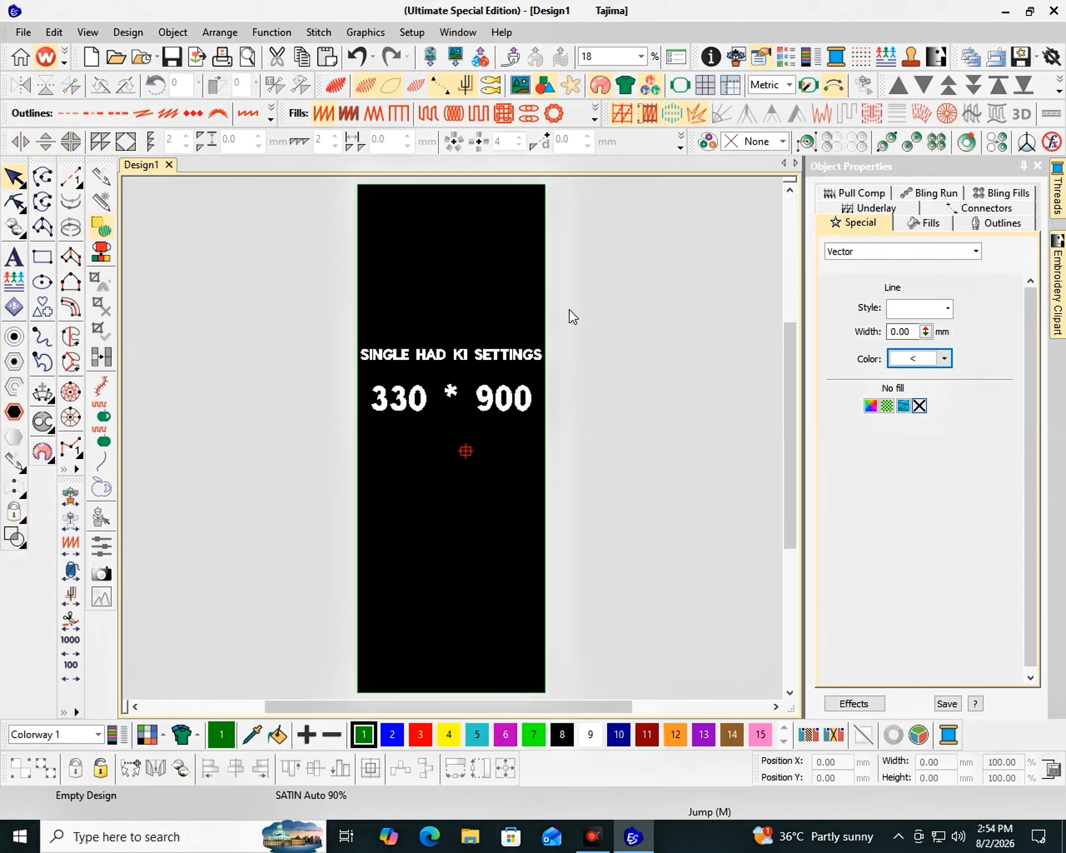
- Draw a tall rectangle beside the black panel and convert it to a vector object
key(F2)
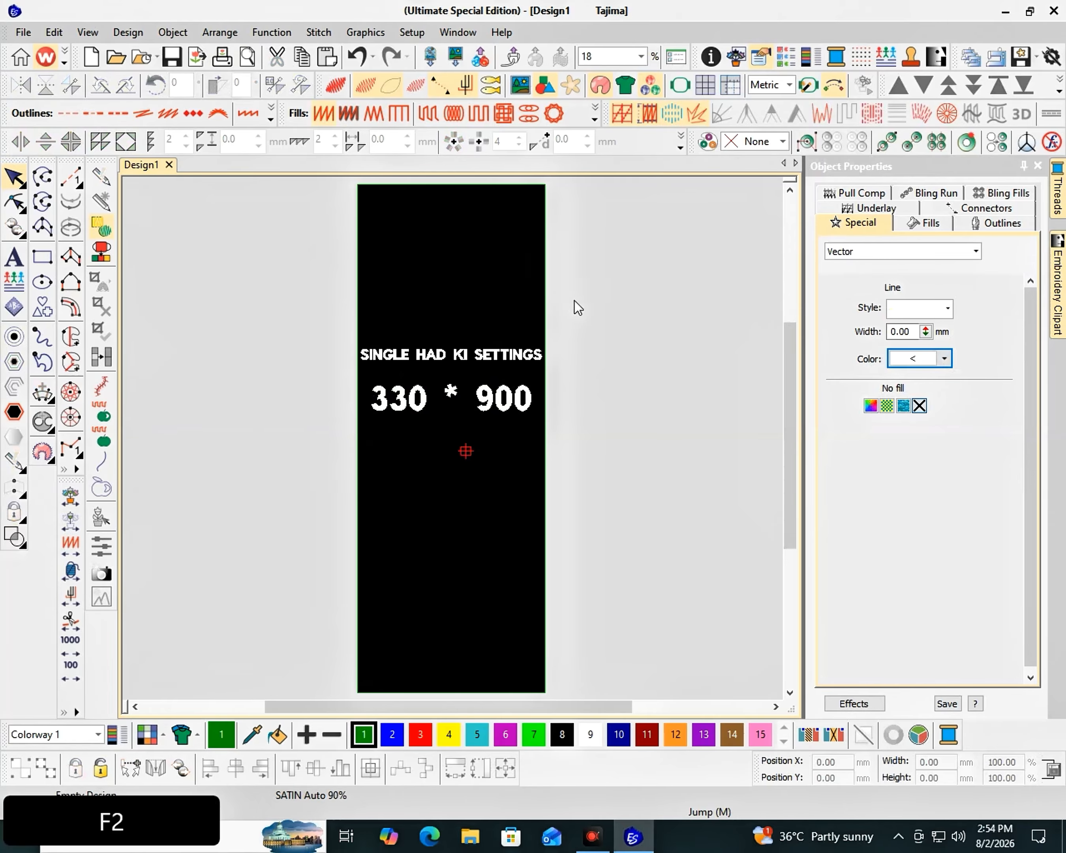
click(42, 257)
drag(214, 219, 309, 458)
key(Escape)
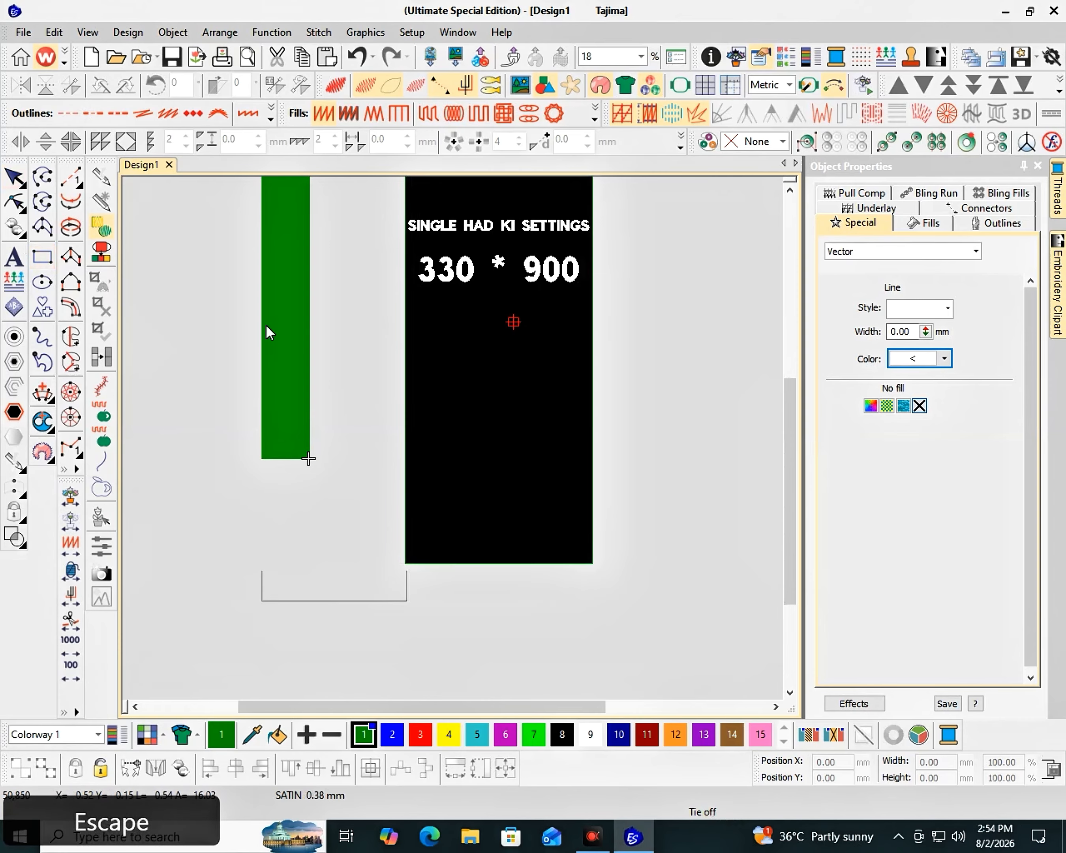
right_click(273, 333)
mouse_move(488, 755)
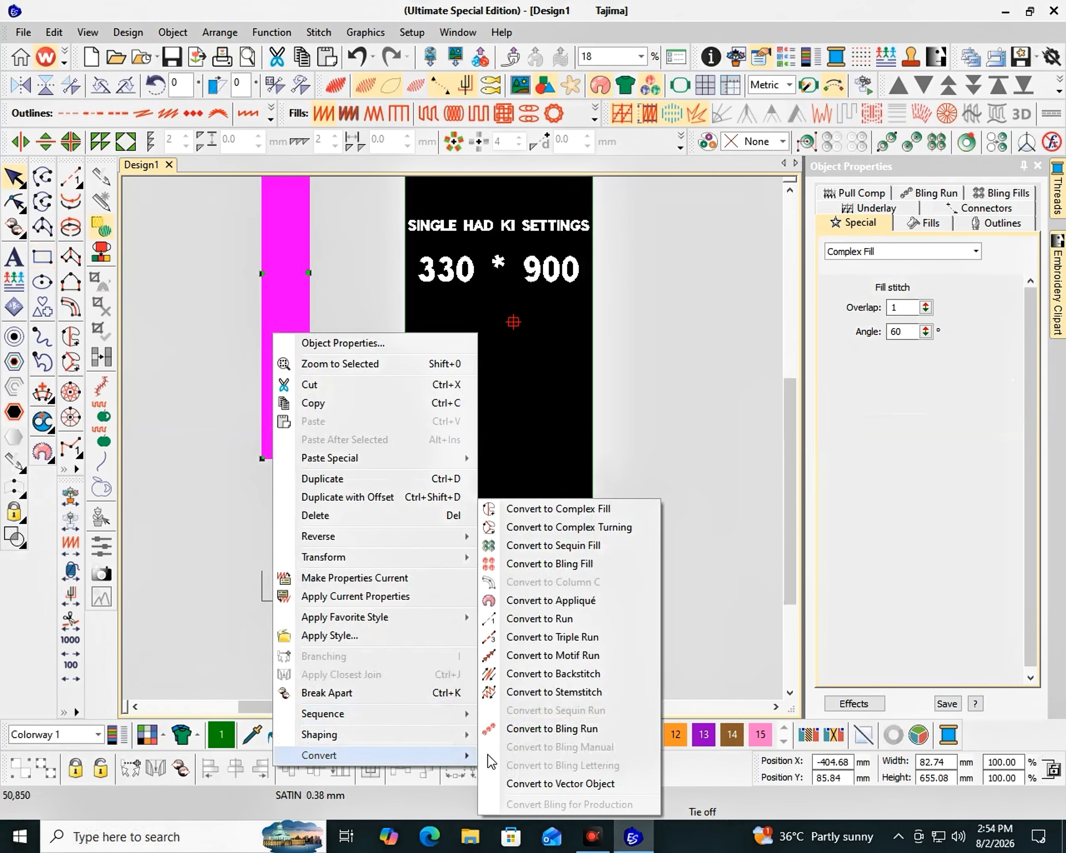
click(549, 782)
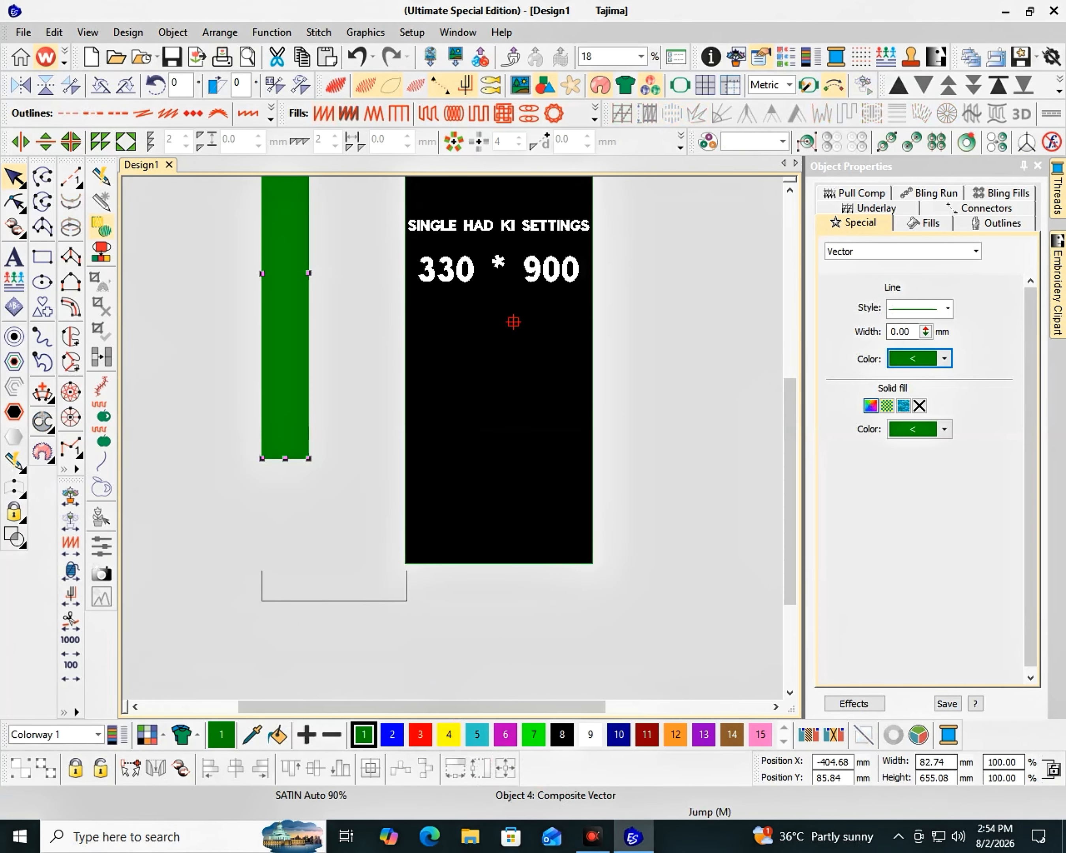
click(1014, 762)
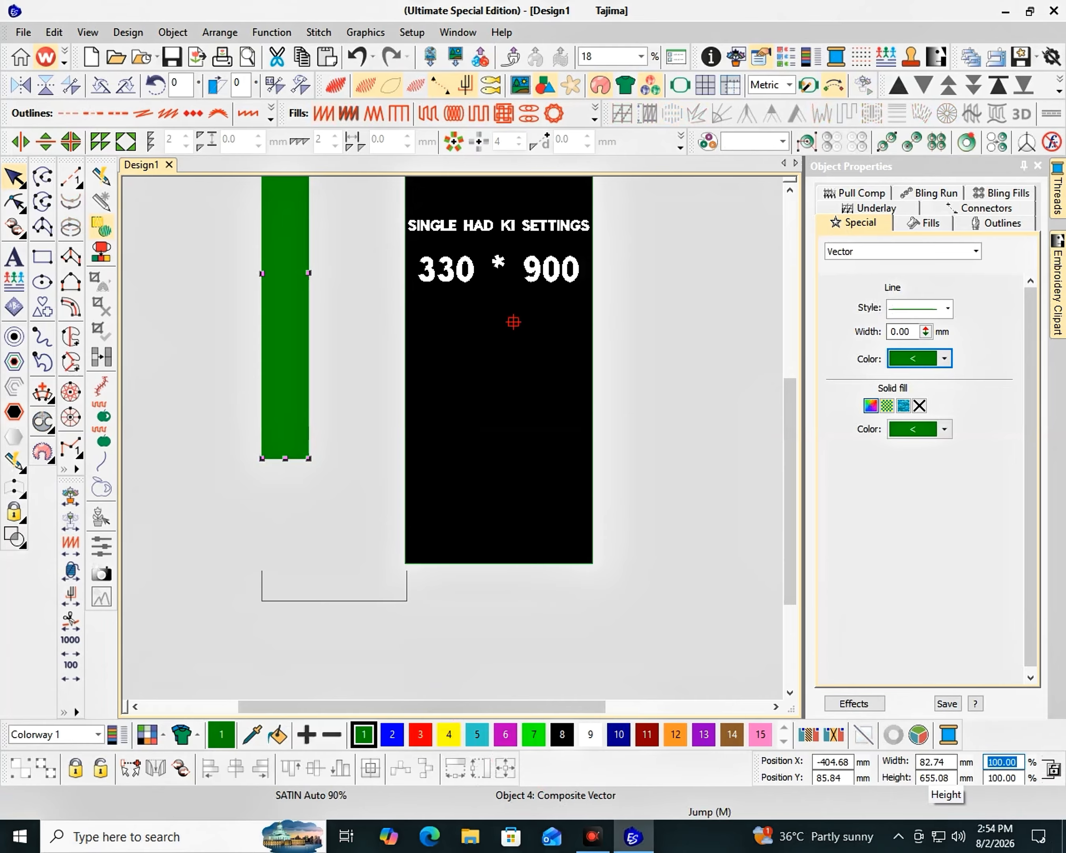
text(420)
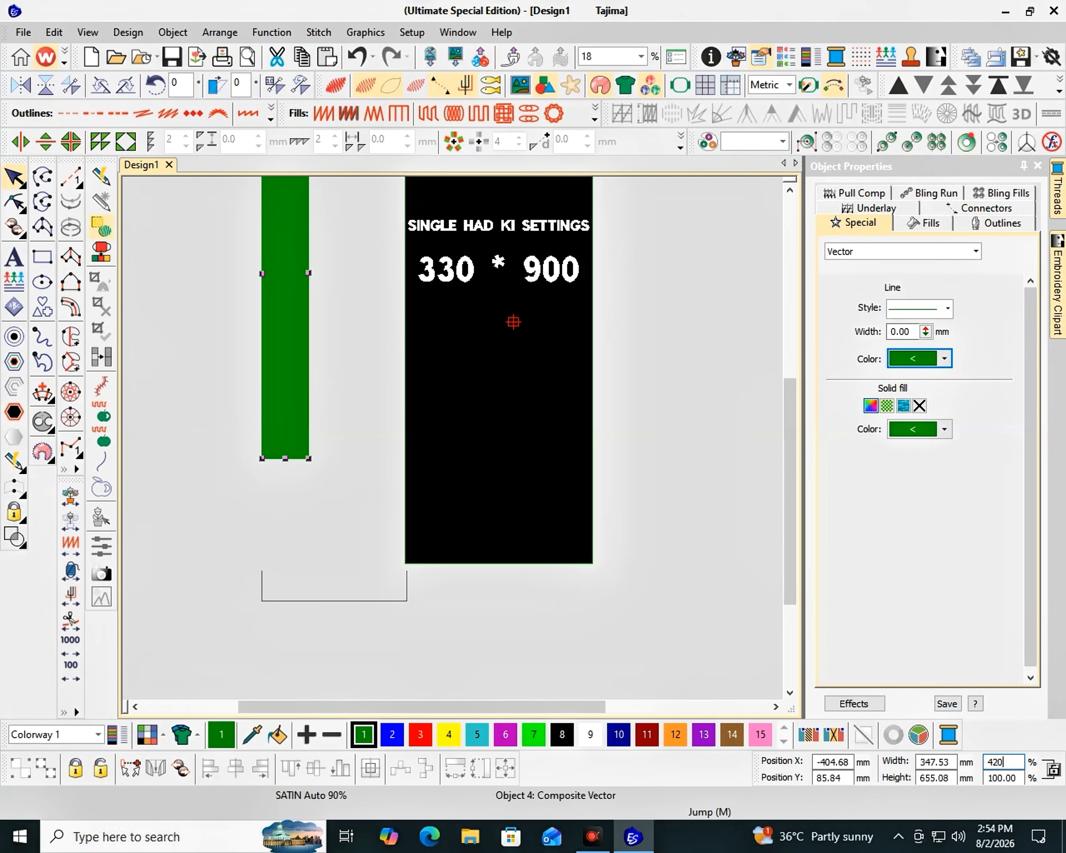
key(BackSpace)
key(BackSpace)
key(BackSpace)
text(335)
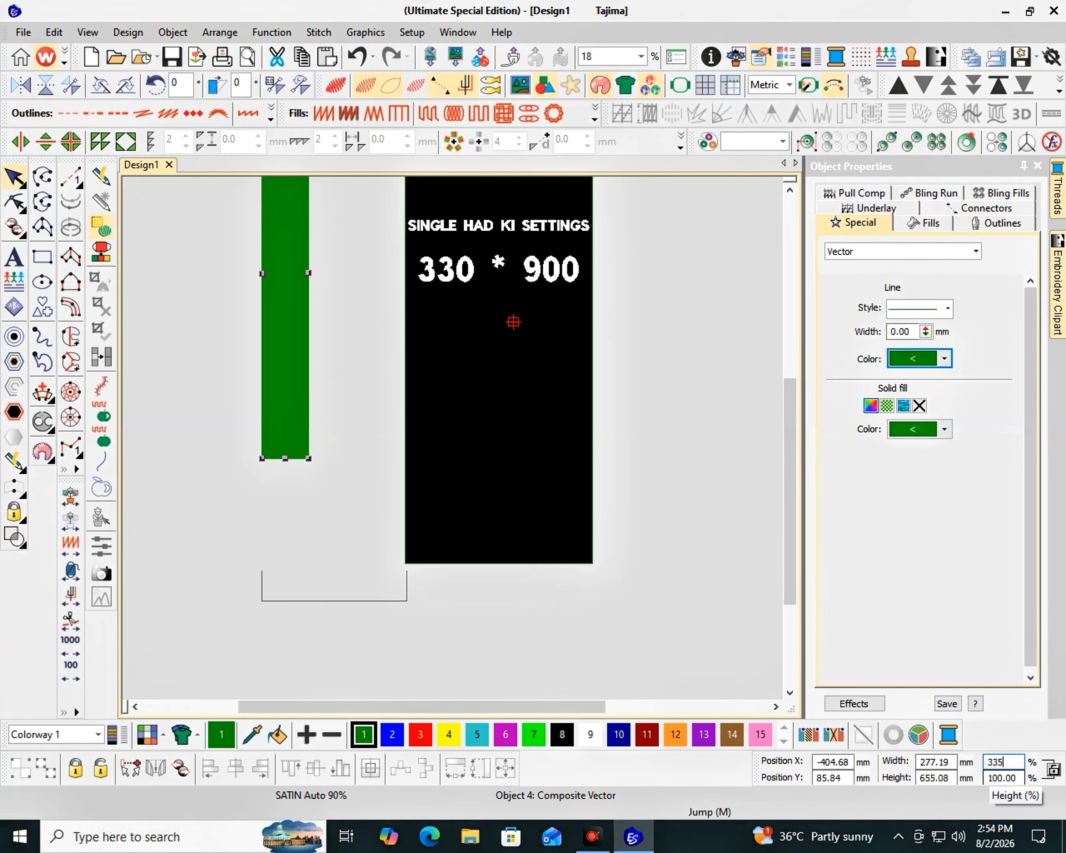
text(100)
key(Left)
key(Left)
key(Left)
key(BackSpace)
key(BackSpace)
key(BackSpace)
key(BackSpace)
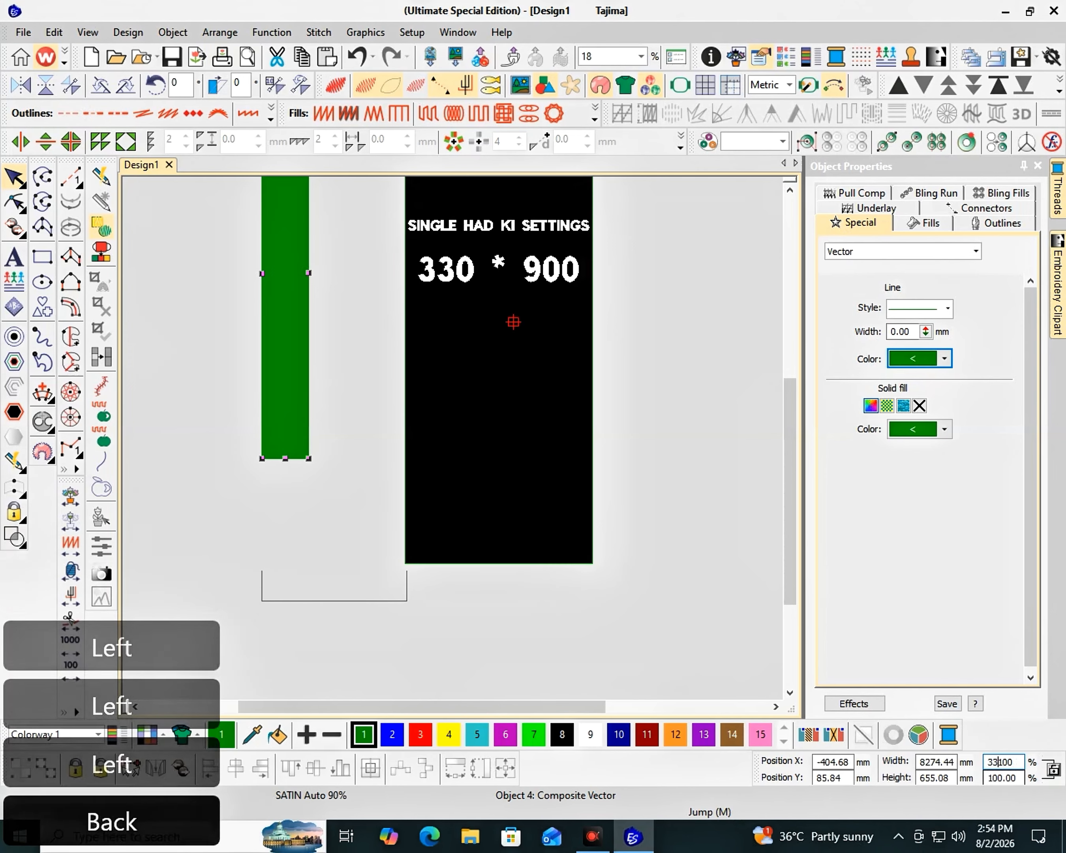
key(Return)
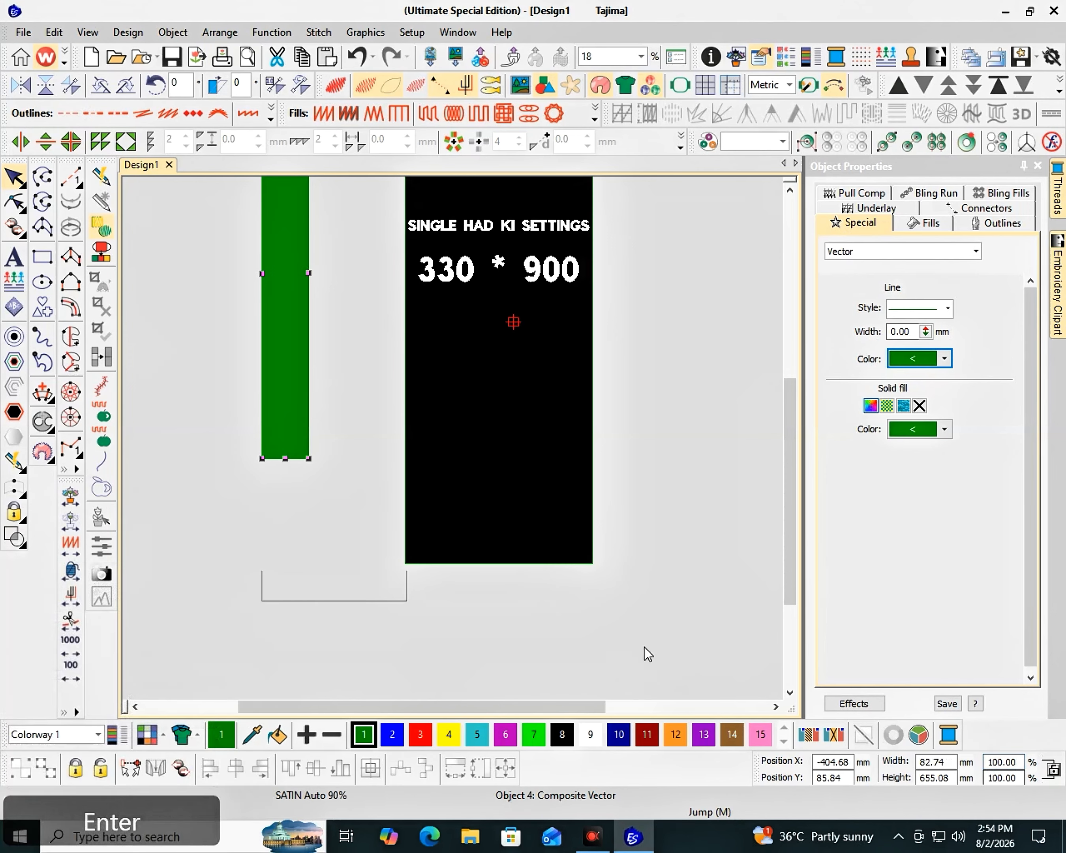
- Set the rectangle's size to 335 mm wide and 660 mm high
text(335)
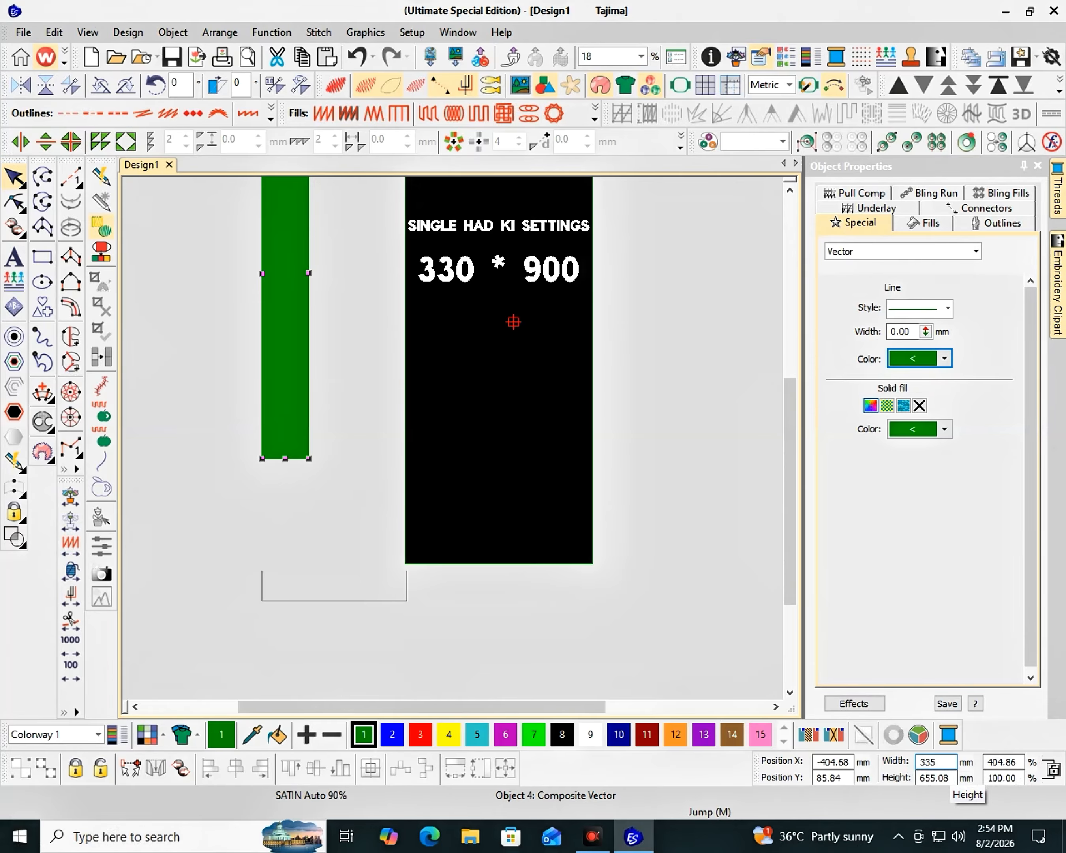
click(910, 777)
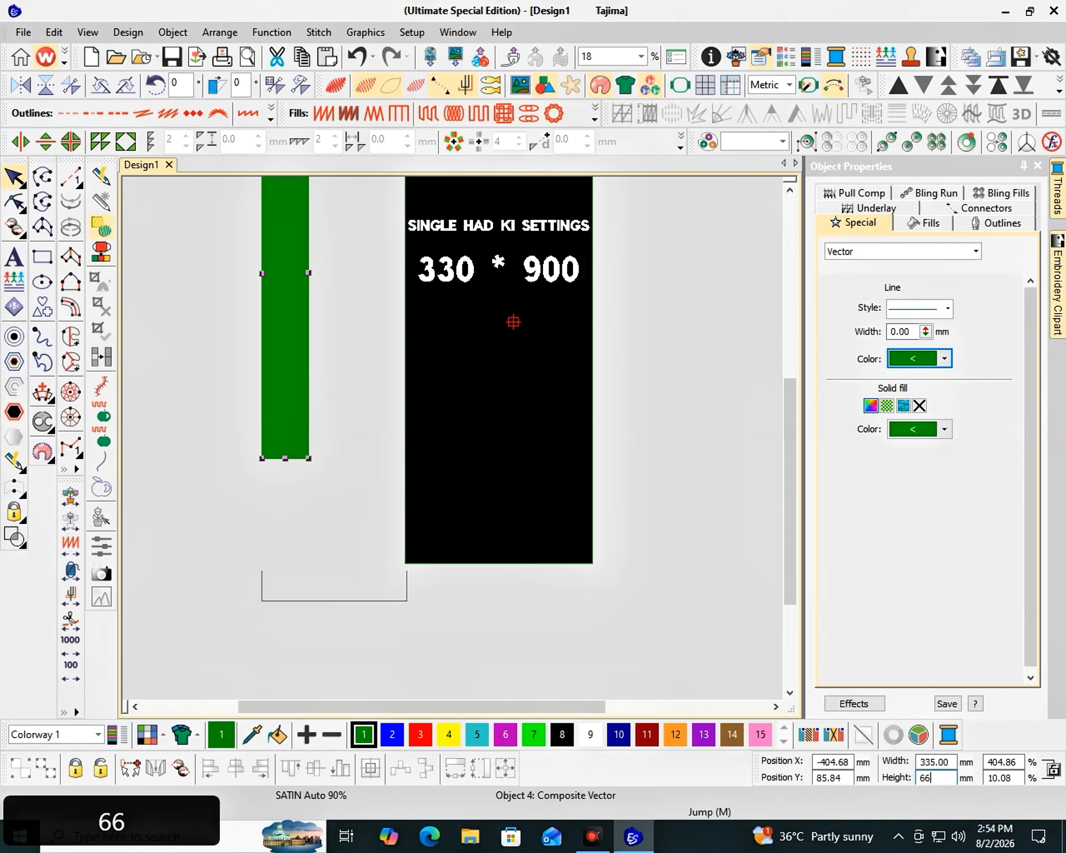
key(Return)
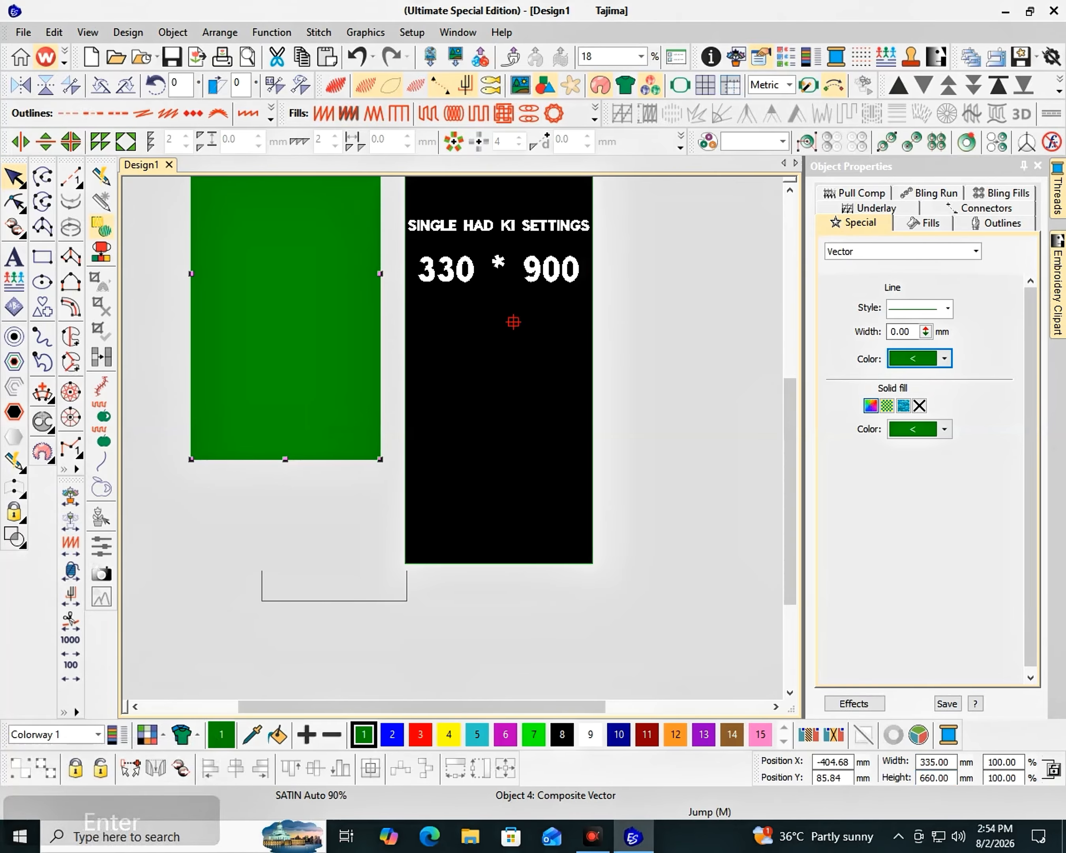
- Fill the new rectangle with red and deselect it
key(F2)
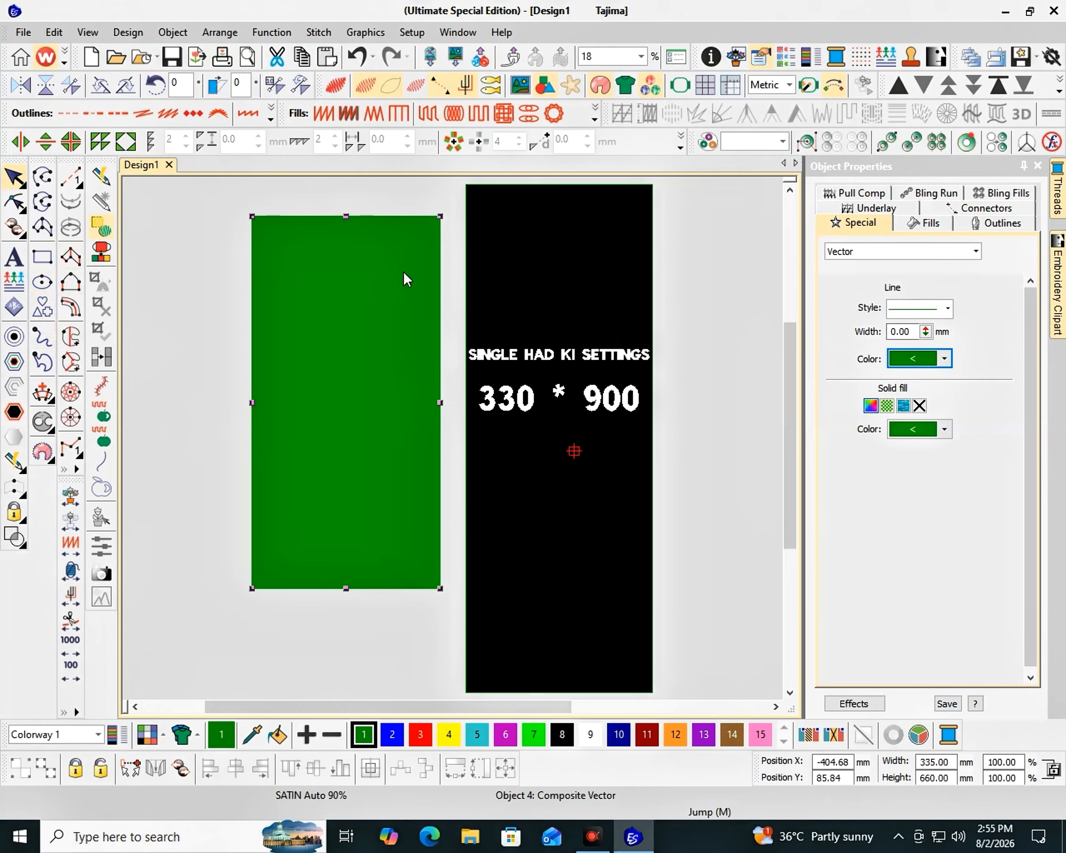
click(944, 429)
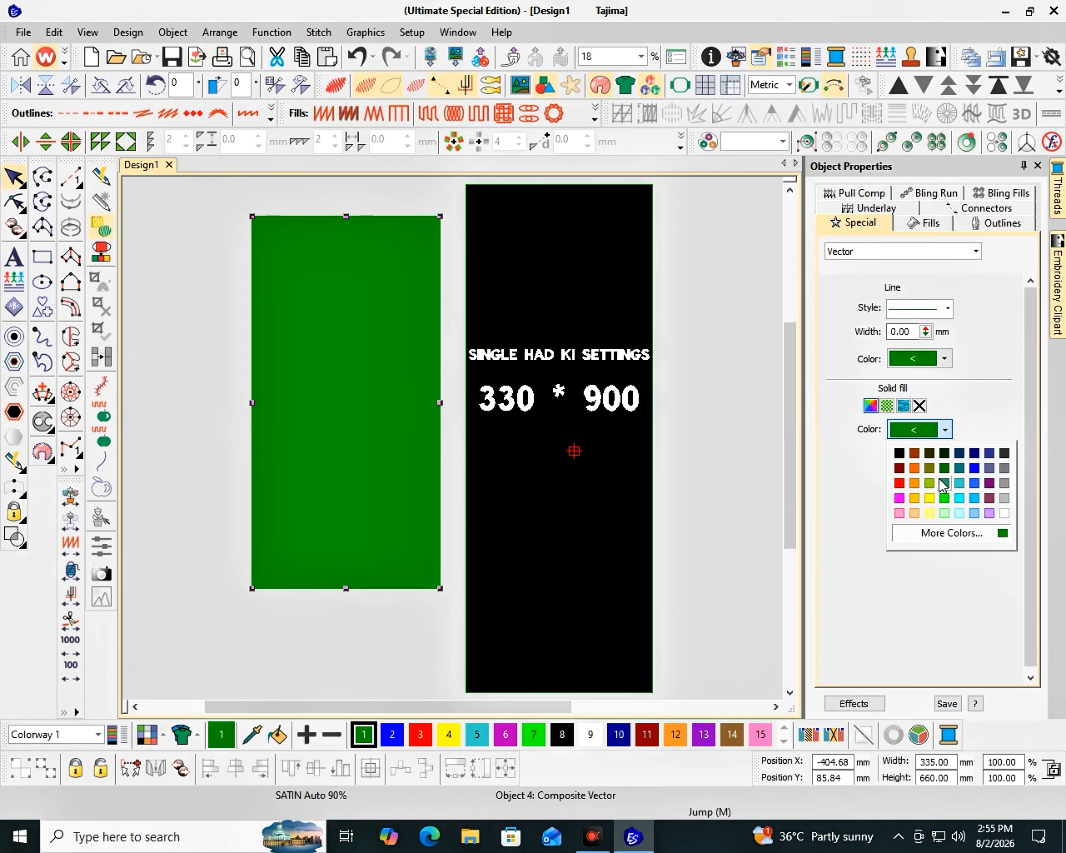
click(899, 483)
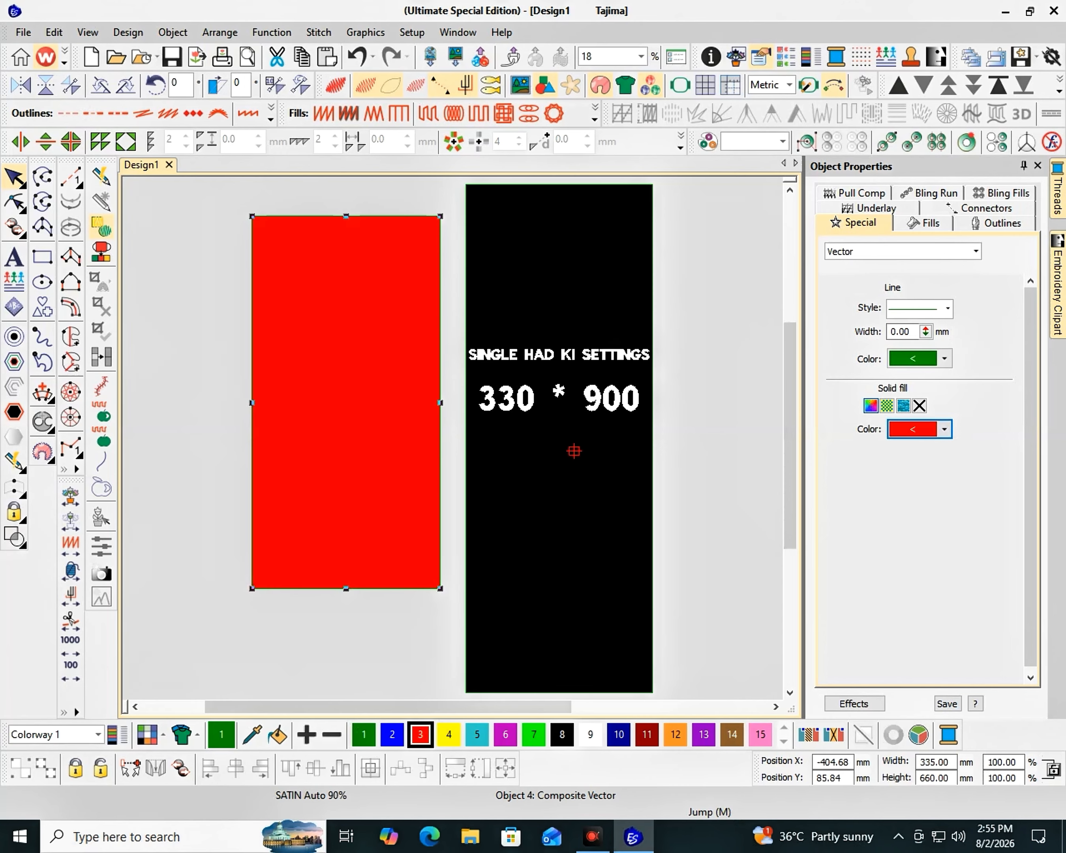
key(k)
key(k)
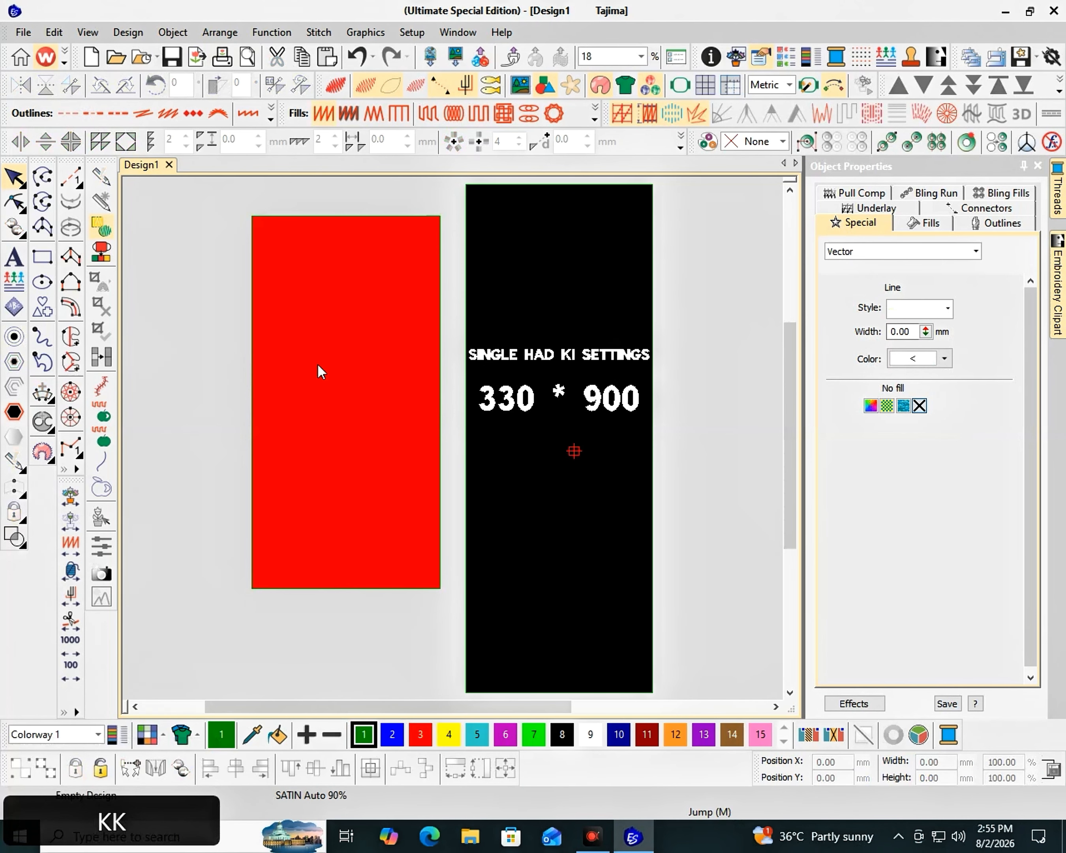
- Add the lettering "2,3HAD KI SETTINGS" near the top of the red rectangle
click(15, 258)
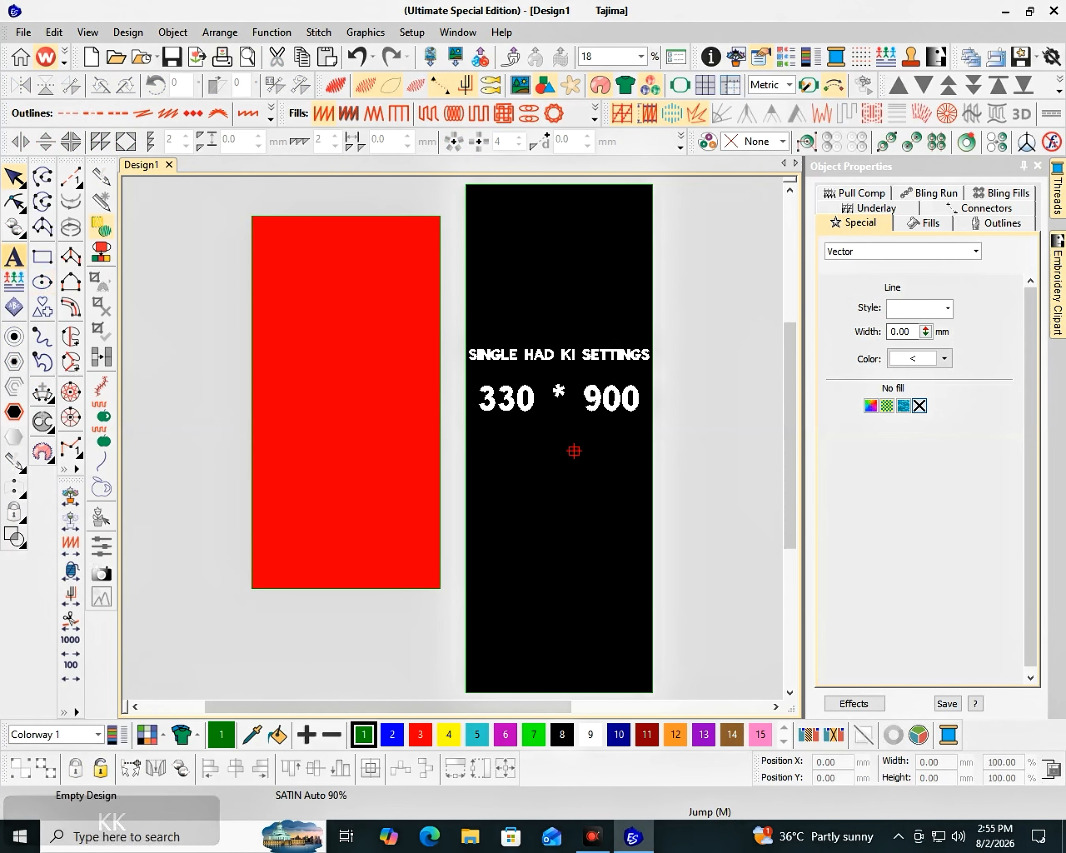
click(279, 308)
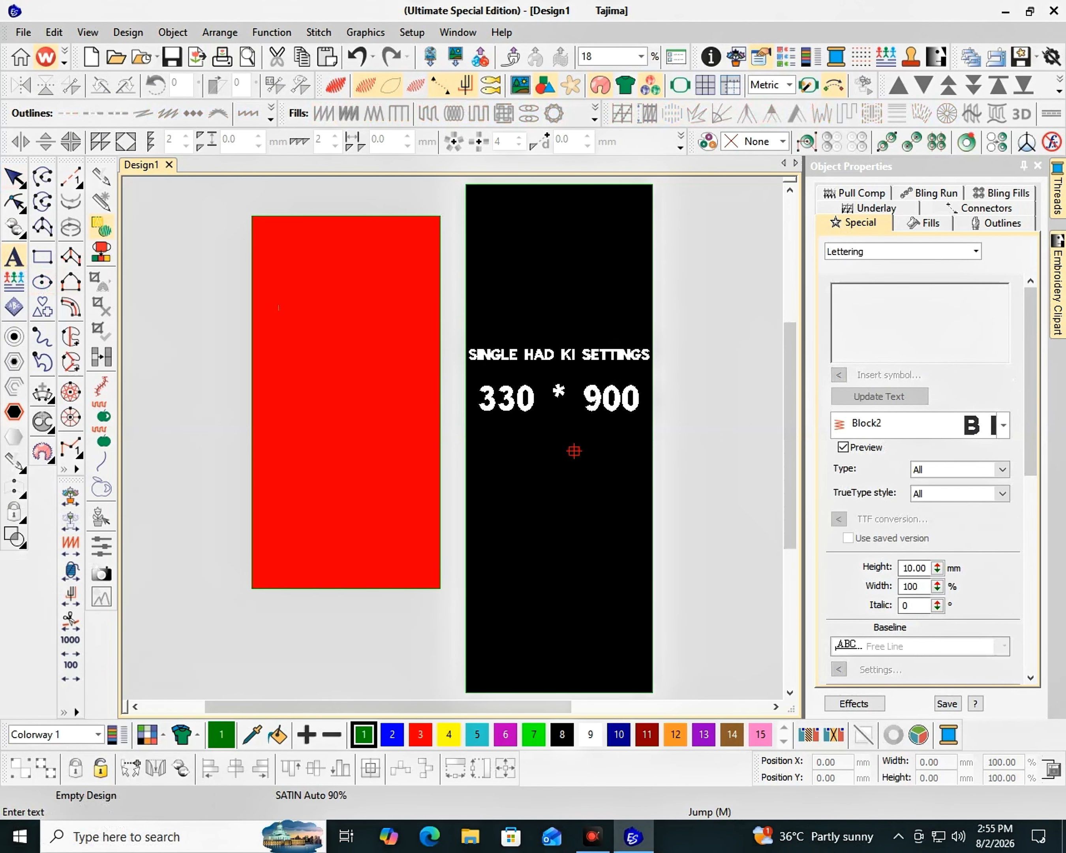
text(2ND)
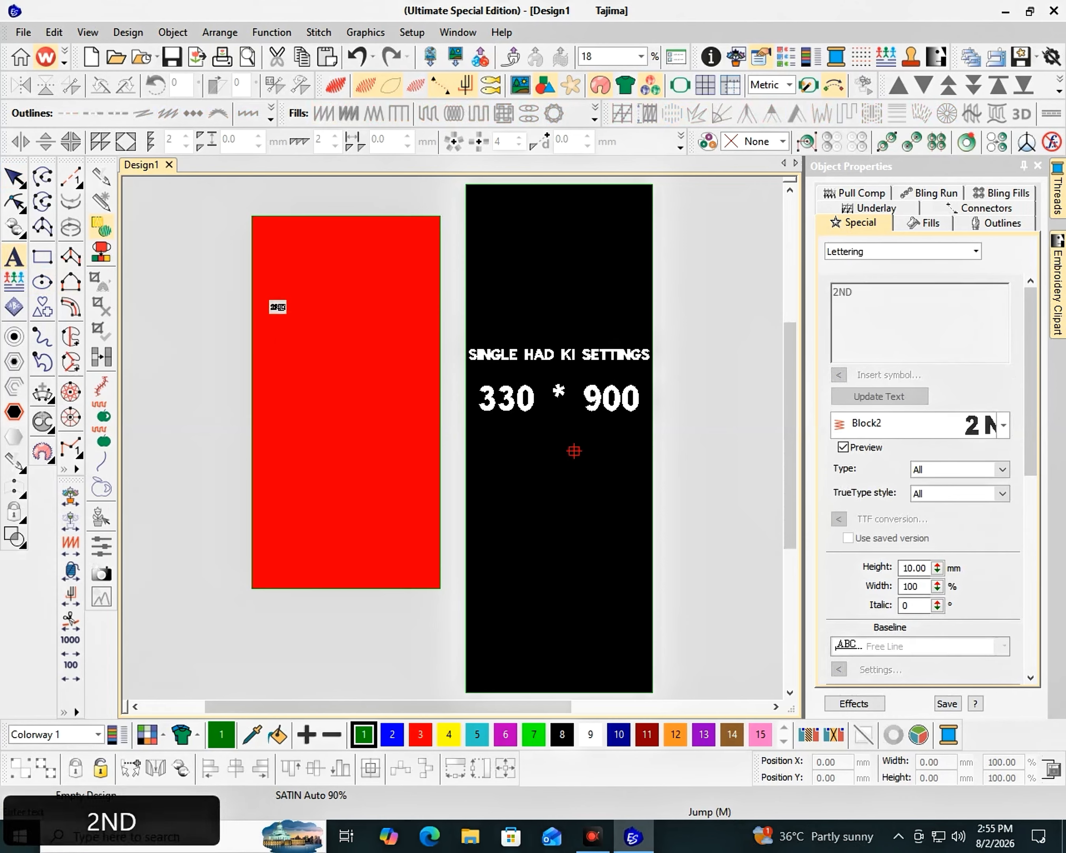
key(BackSpace)
key(BackSpace)
key(BackSpace)
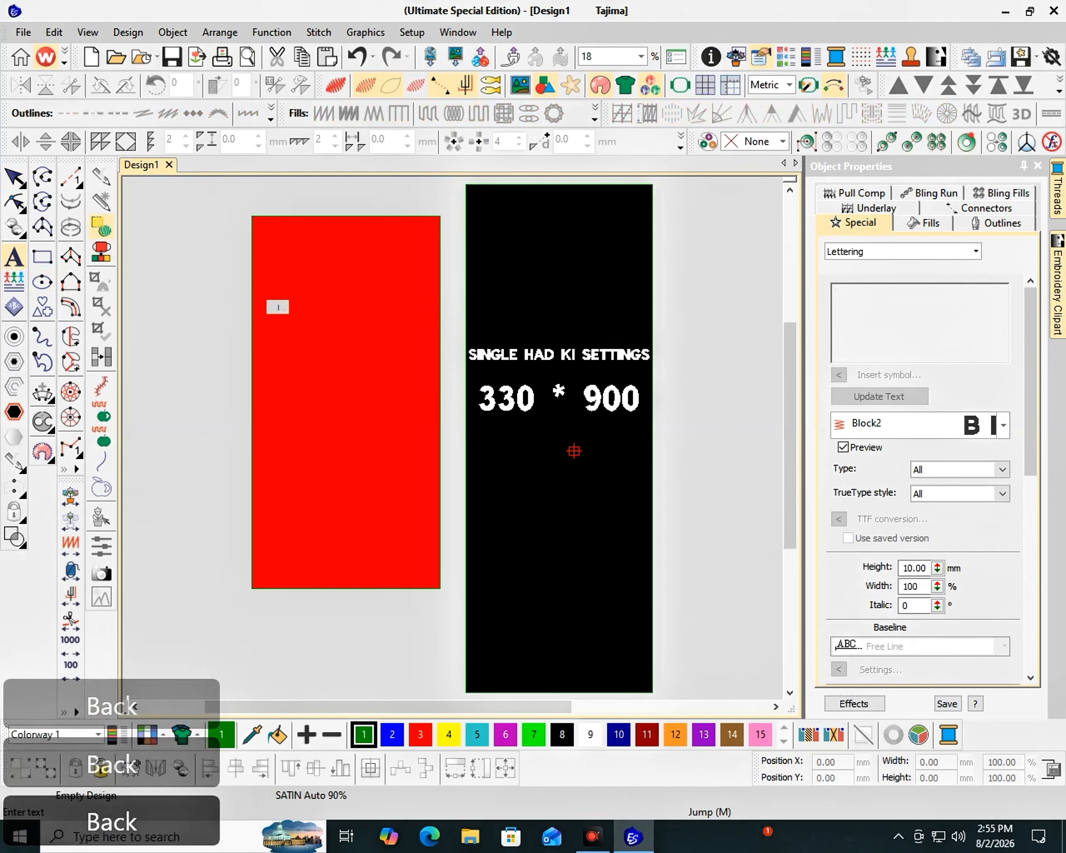
text(2,3HAD K)
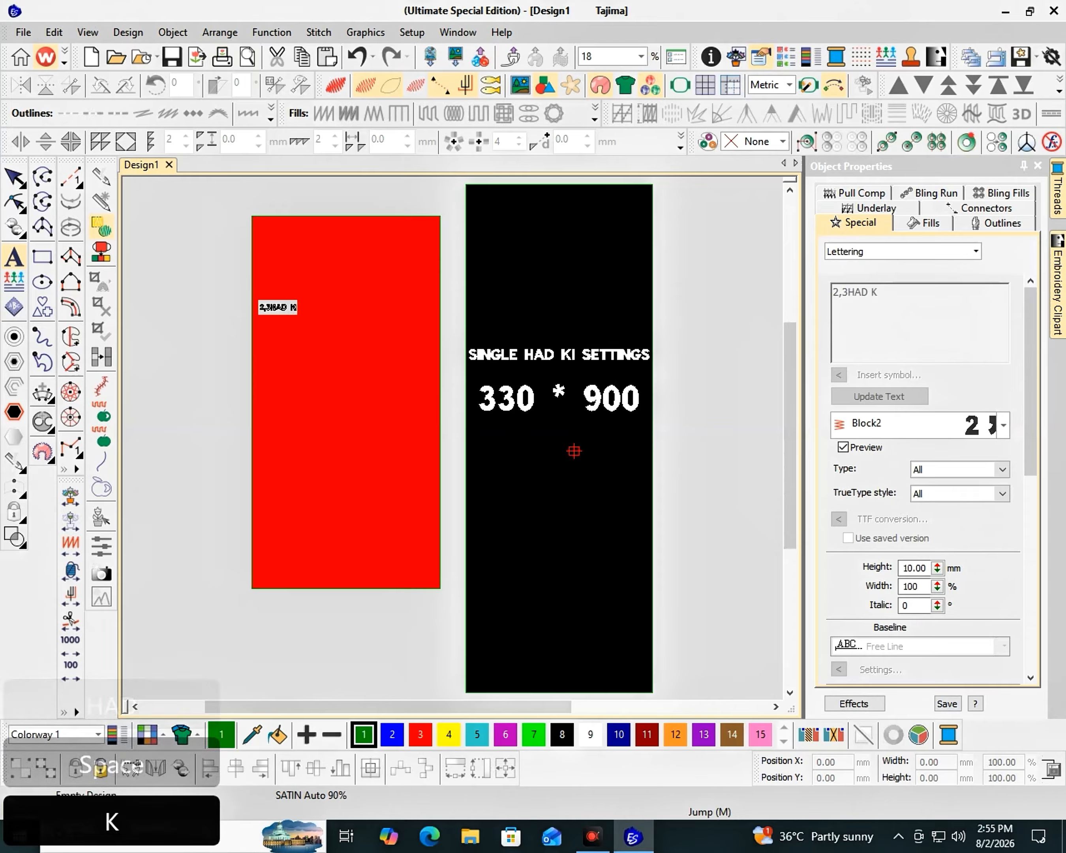
text(I SETTINGS)
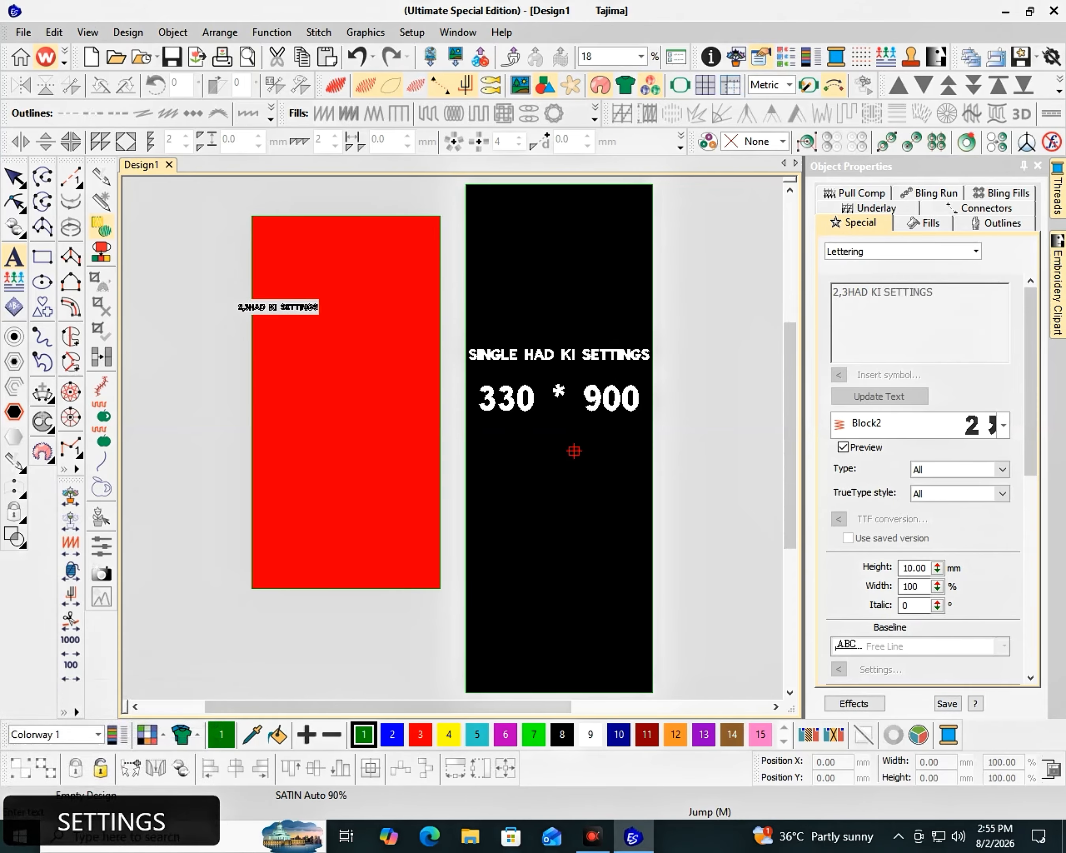
key(Return)
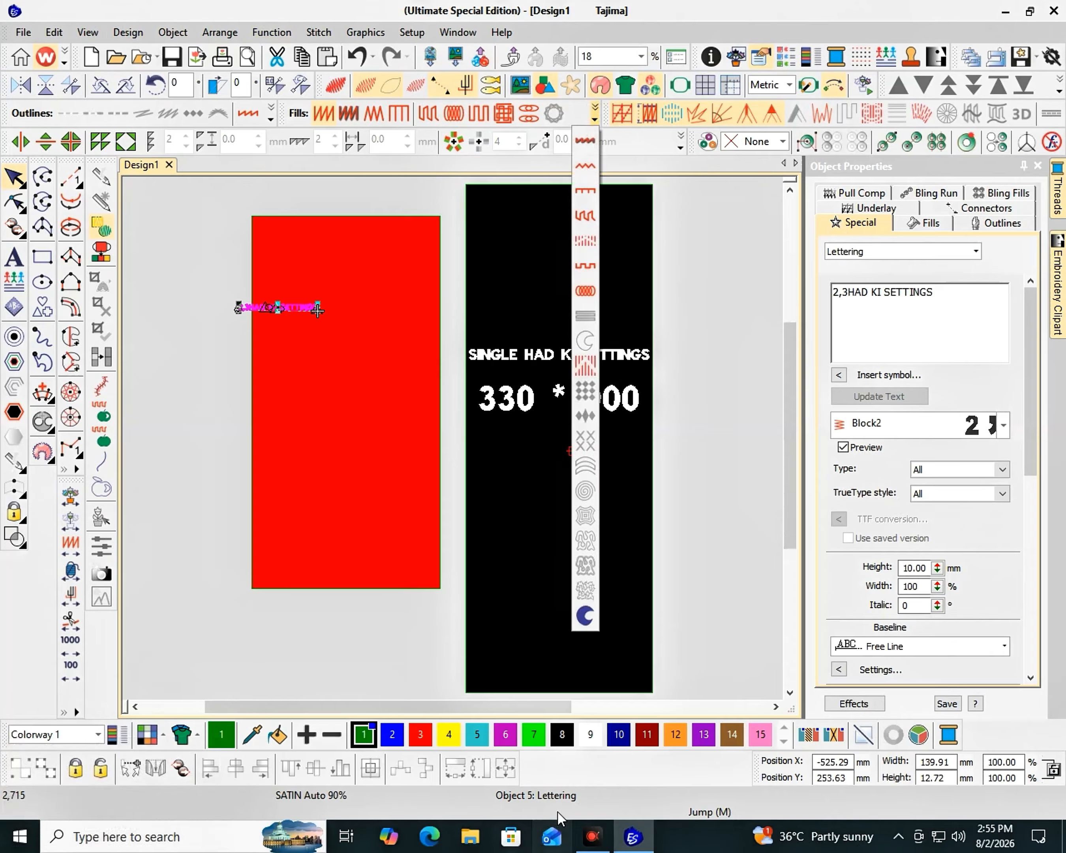
- Convert the lettering to a vector and enlarge it to about 328 mm wide, nudging it into place
click(586, 616)
drag(320, 311, 463, 419)
key(Right)
key(Right)
key(Right)
key(Right)
key(Right)
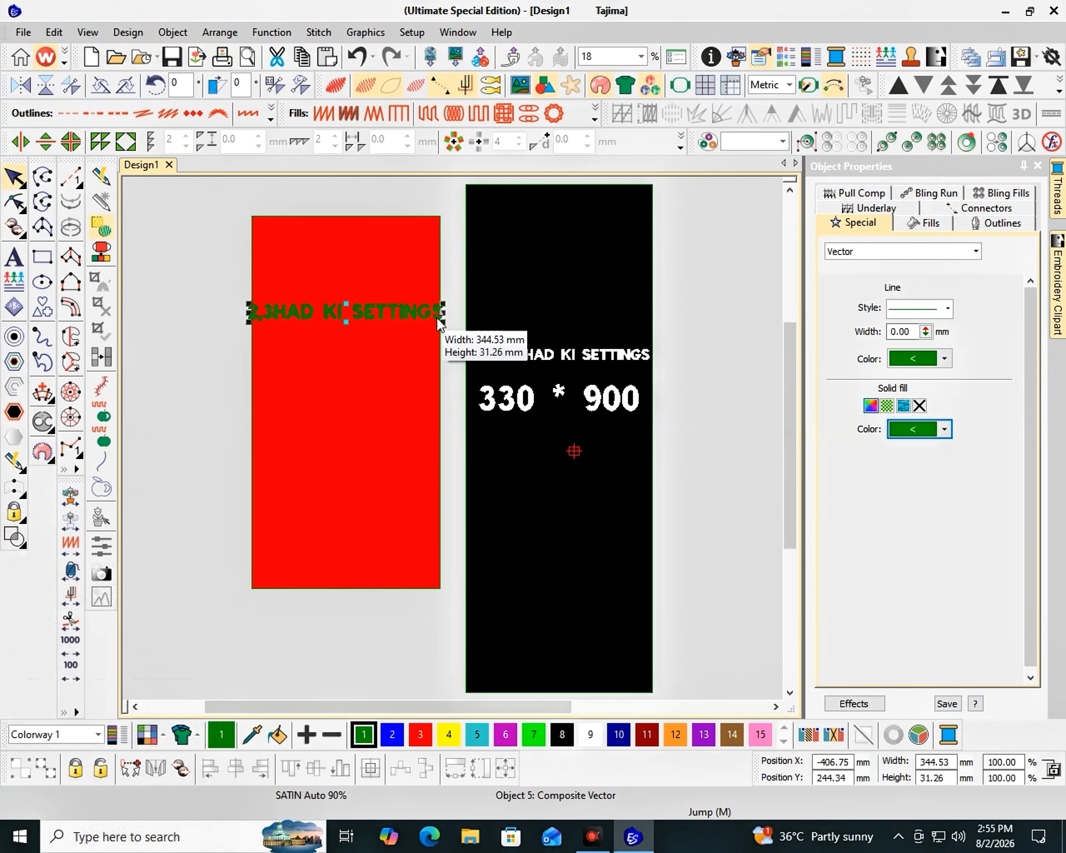
drag(442, 322, 438, 320)
key(Right)
key(Right)
key(Right)
key(Right)
key(Right)
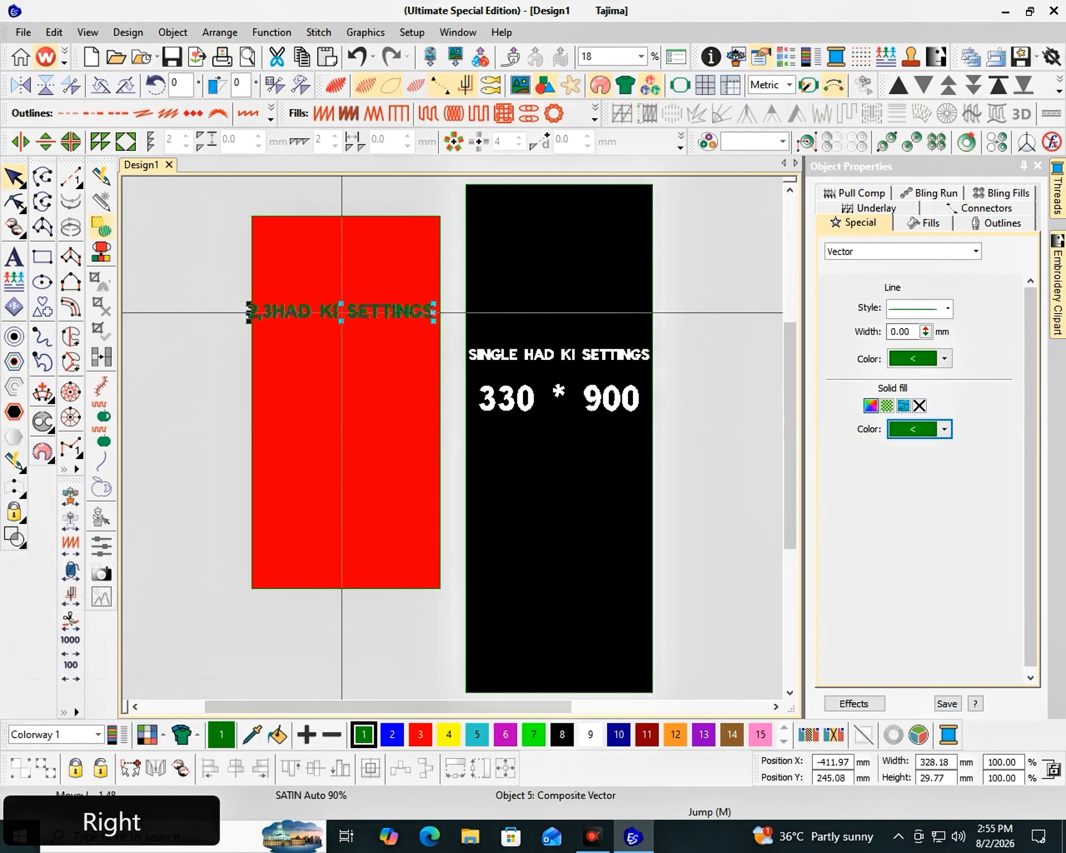
key(Left)
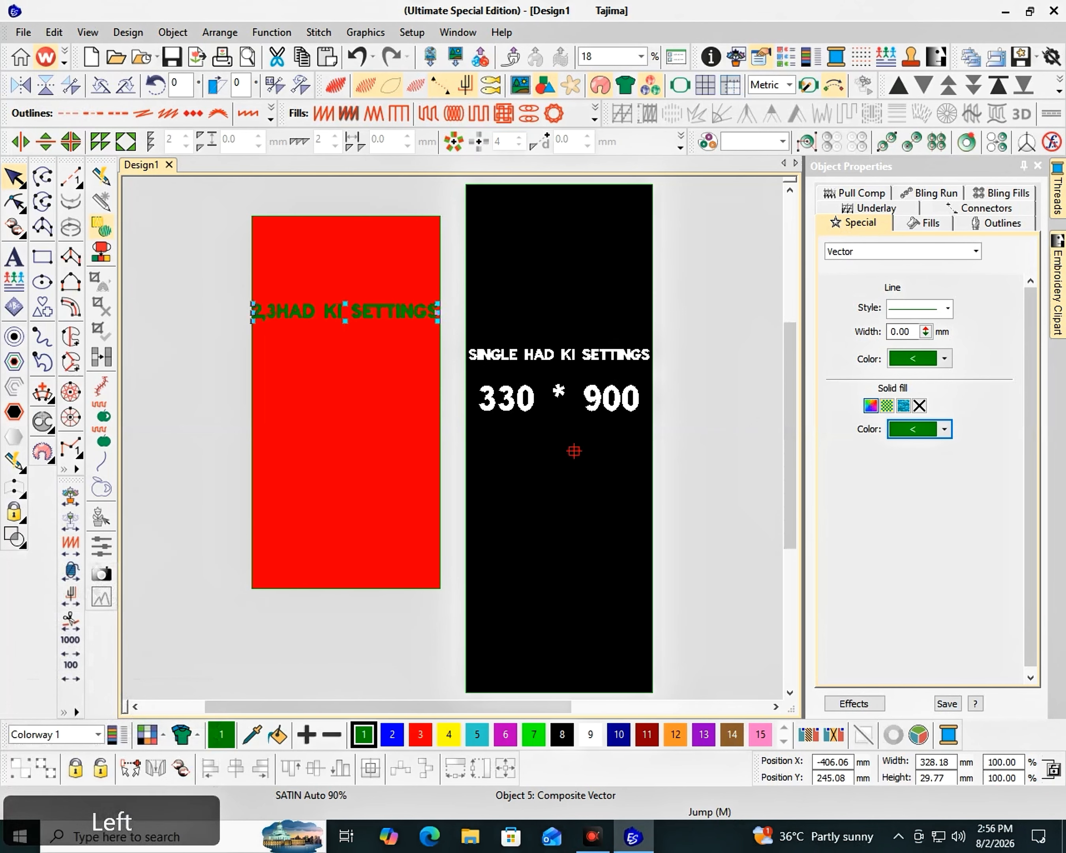
- Set the red panel heading's outline and fill colors to black
click(944, 359)
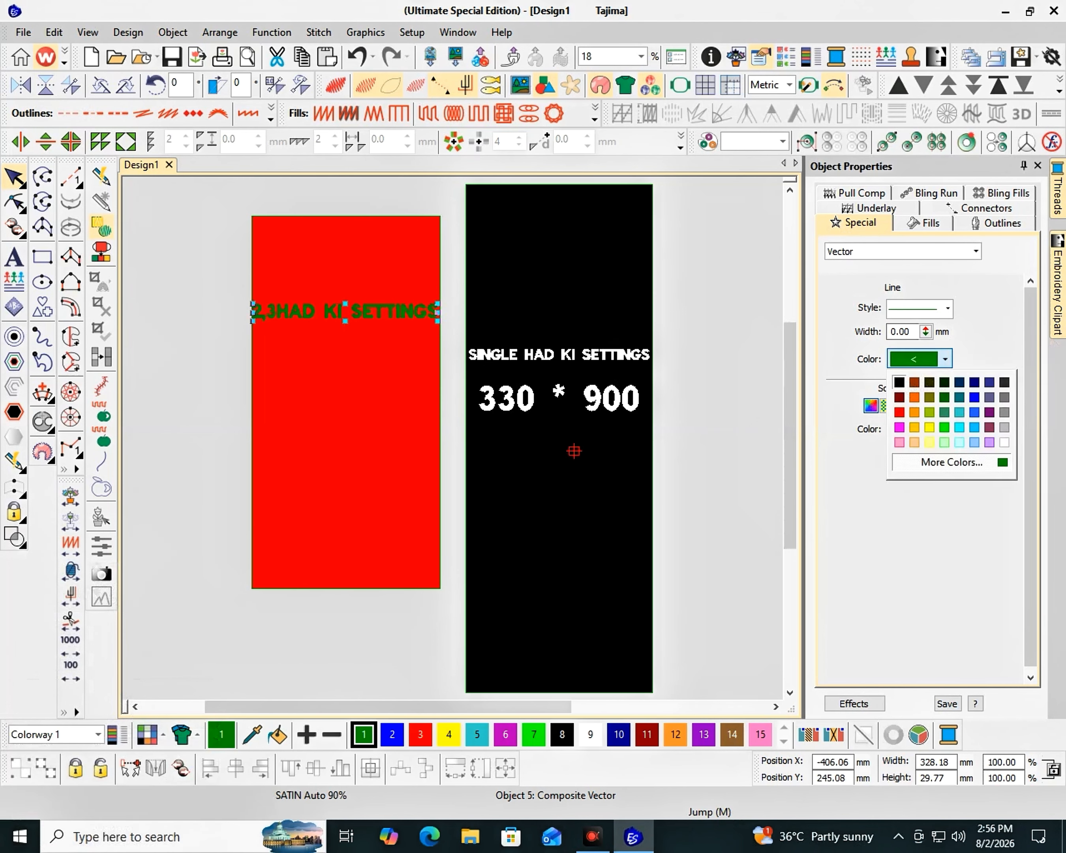
click(900, 382)
click(945, 429)
click(899, 452)
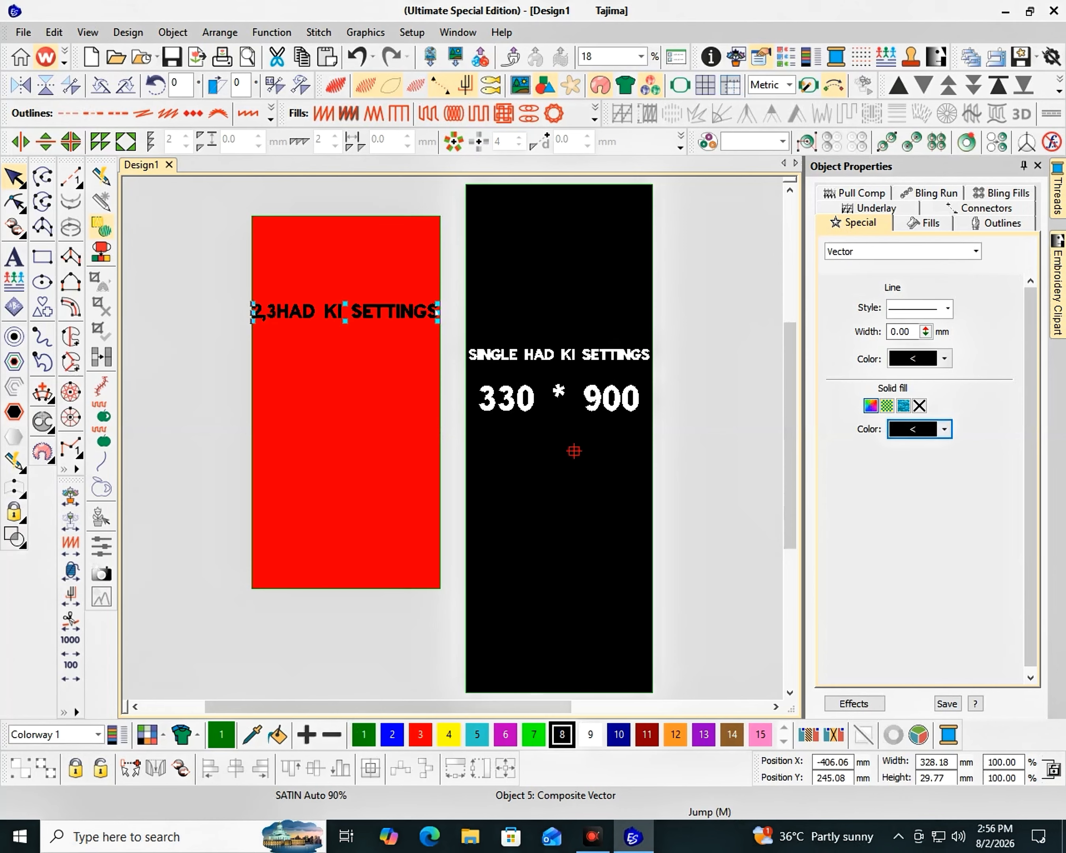
key(Escape)
key(Escape)
key(Escape)
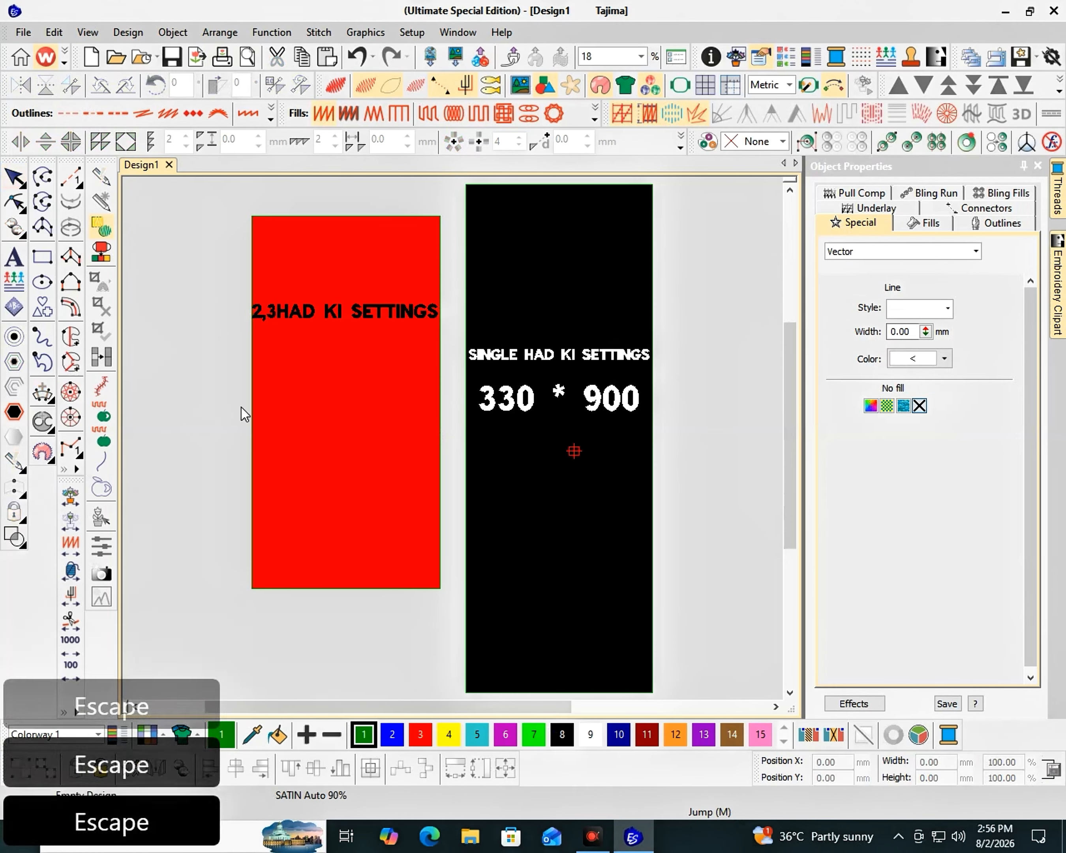
- Add the lettering "335 TO 660 MIN" below the heading in the red panel
key(F2)
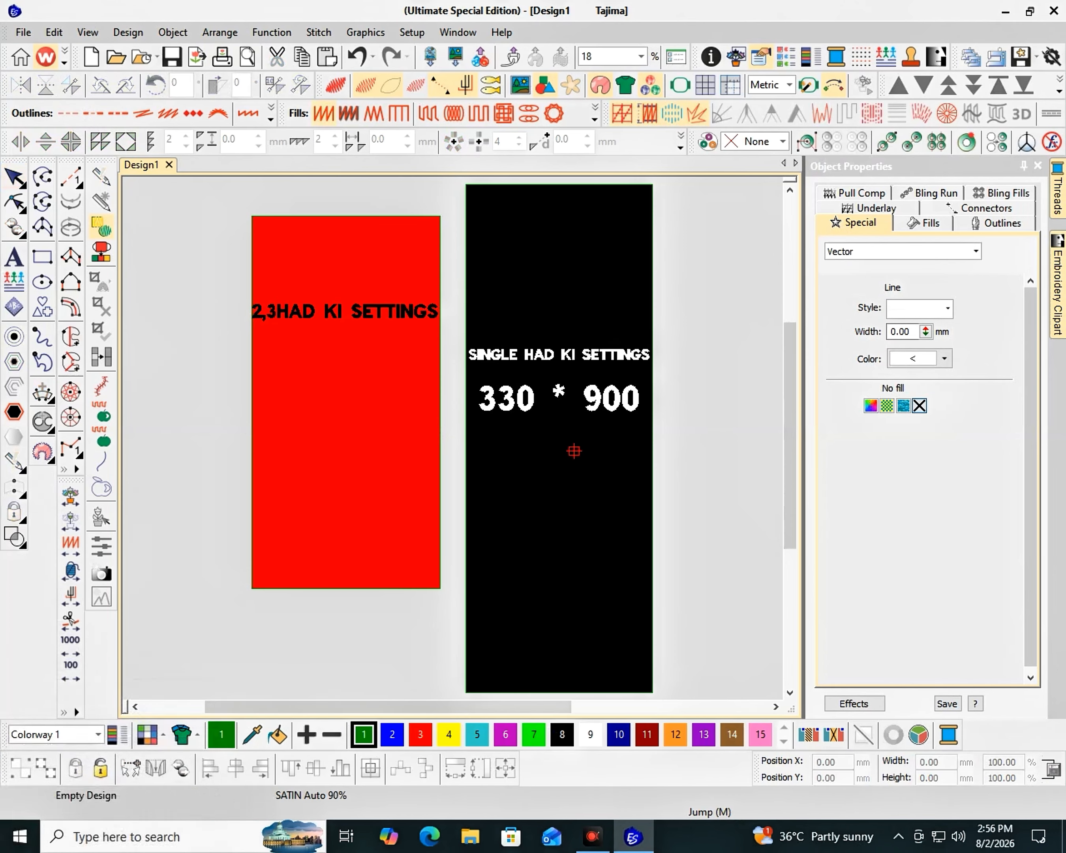
key(a)
click(285, 355)
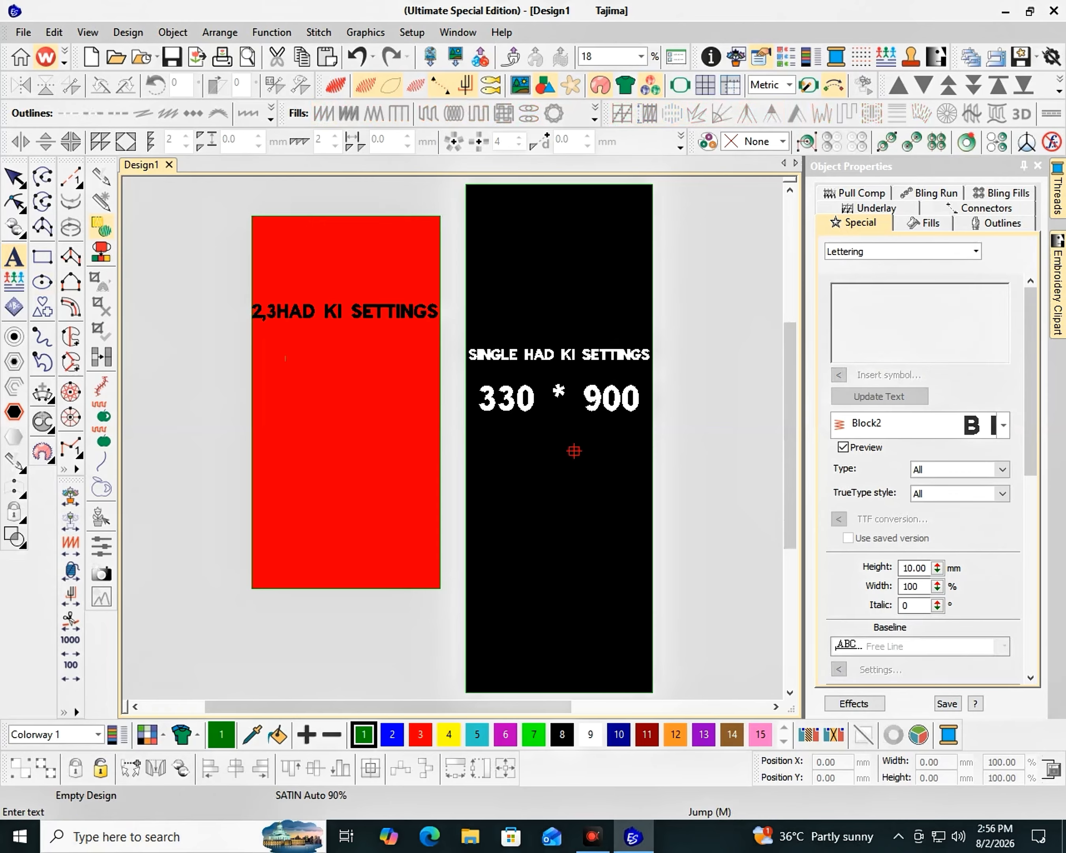
text(33)
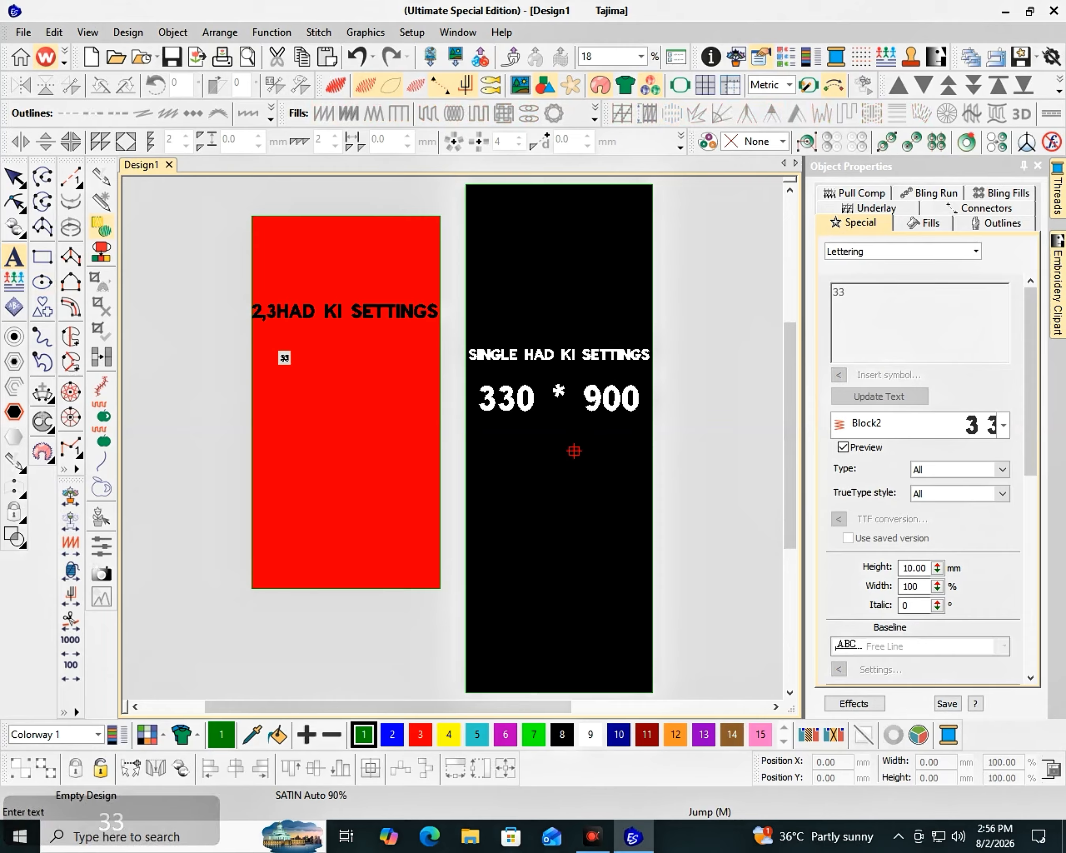
text(5 TO )
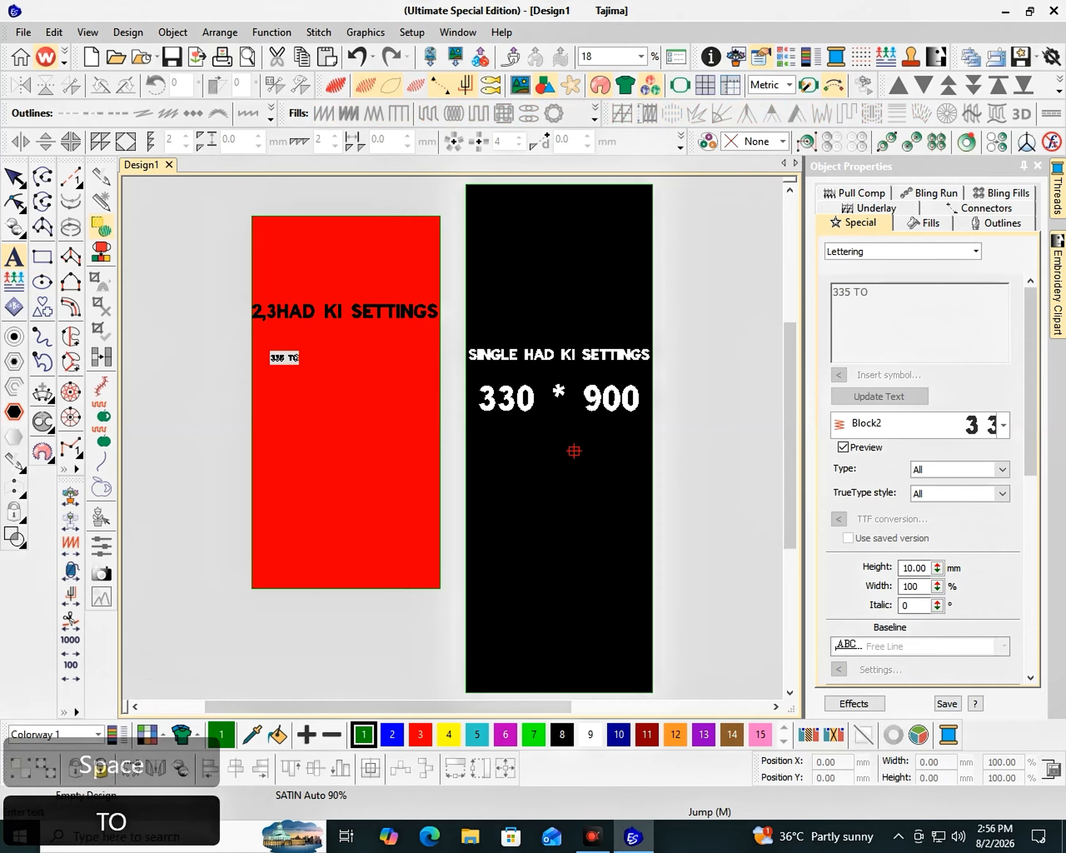
text(660)
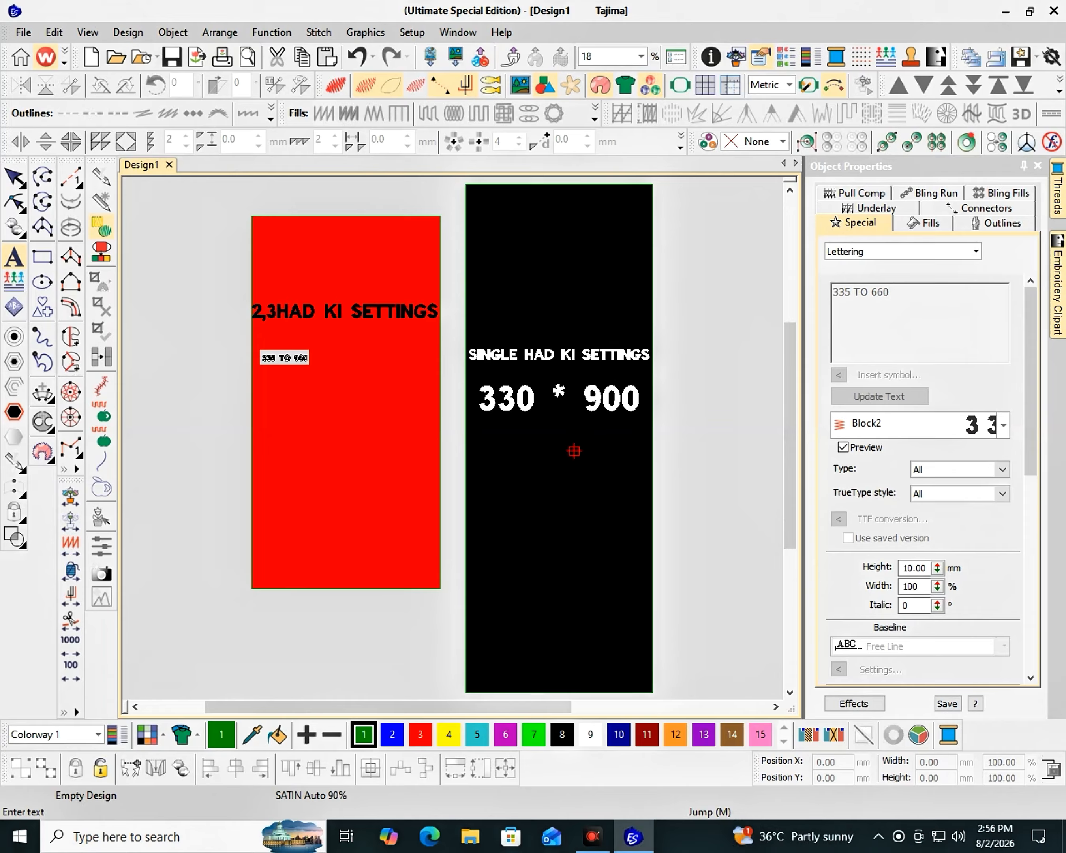
text(M)
text(N)
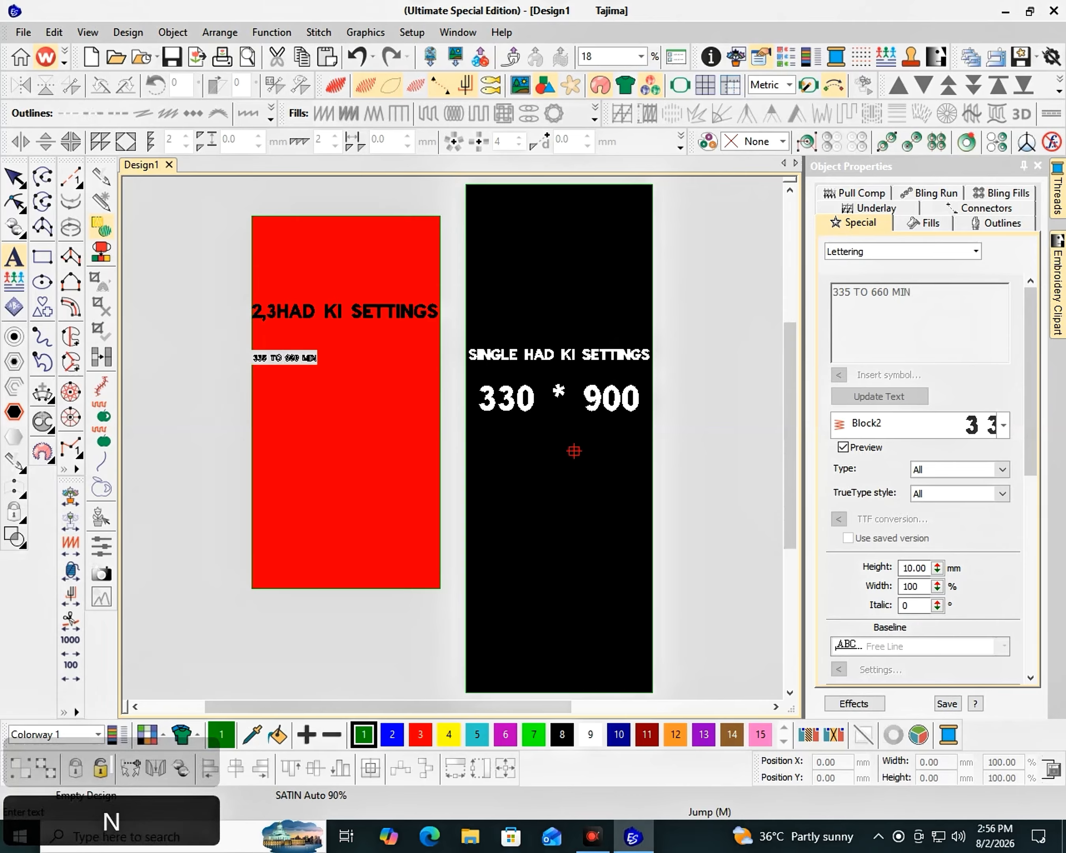
key(Left)
key(Left)
key(Left)
key(Left)
key(Left)
key(Right)
key(Right)
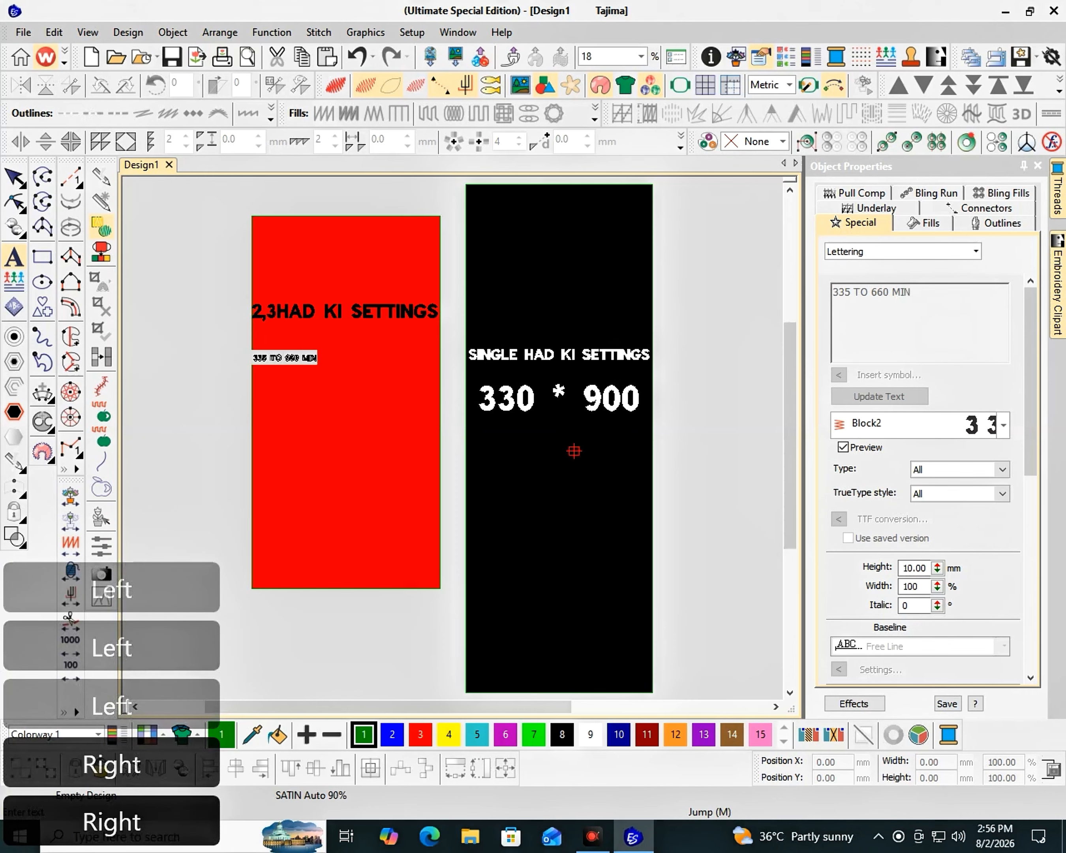
key(Left)
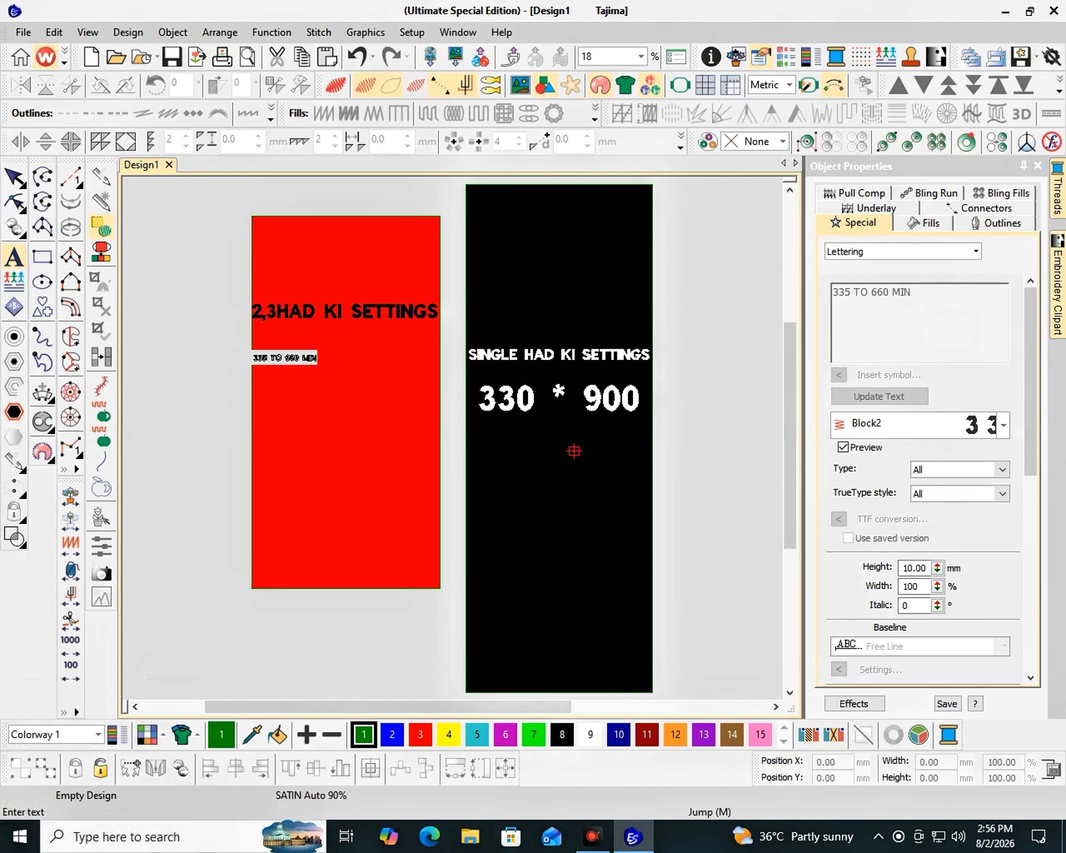
key(BackSpace)
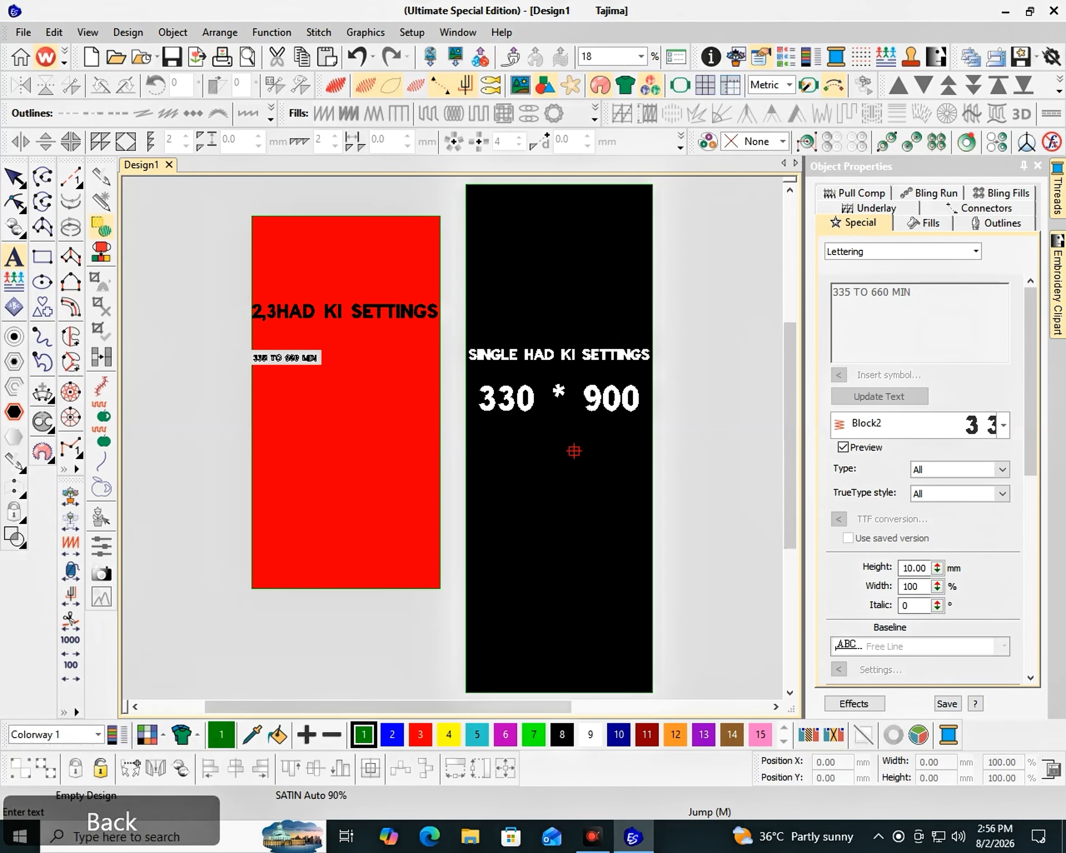
key(Return)
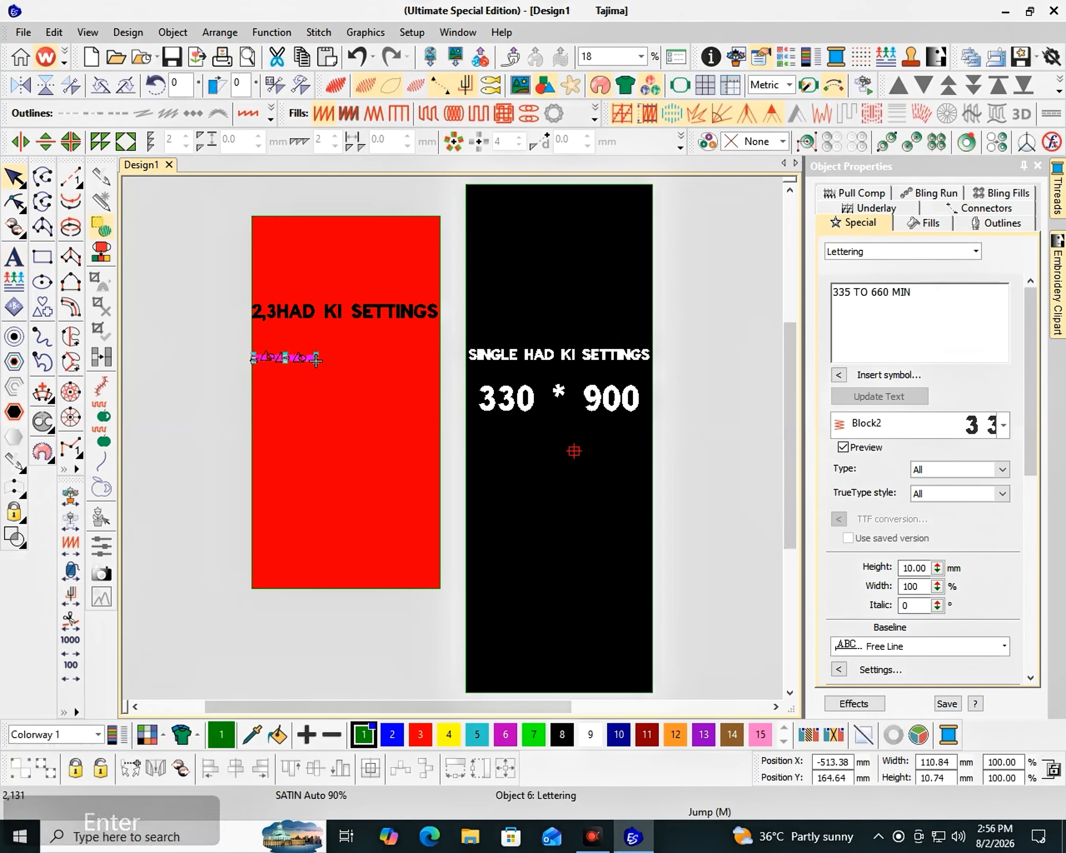
- Enlarge the size lettering to about 319 mm wide and convert it to a vector
drag(316, 361, 414, 376)
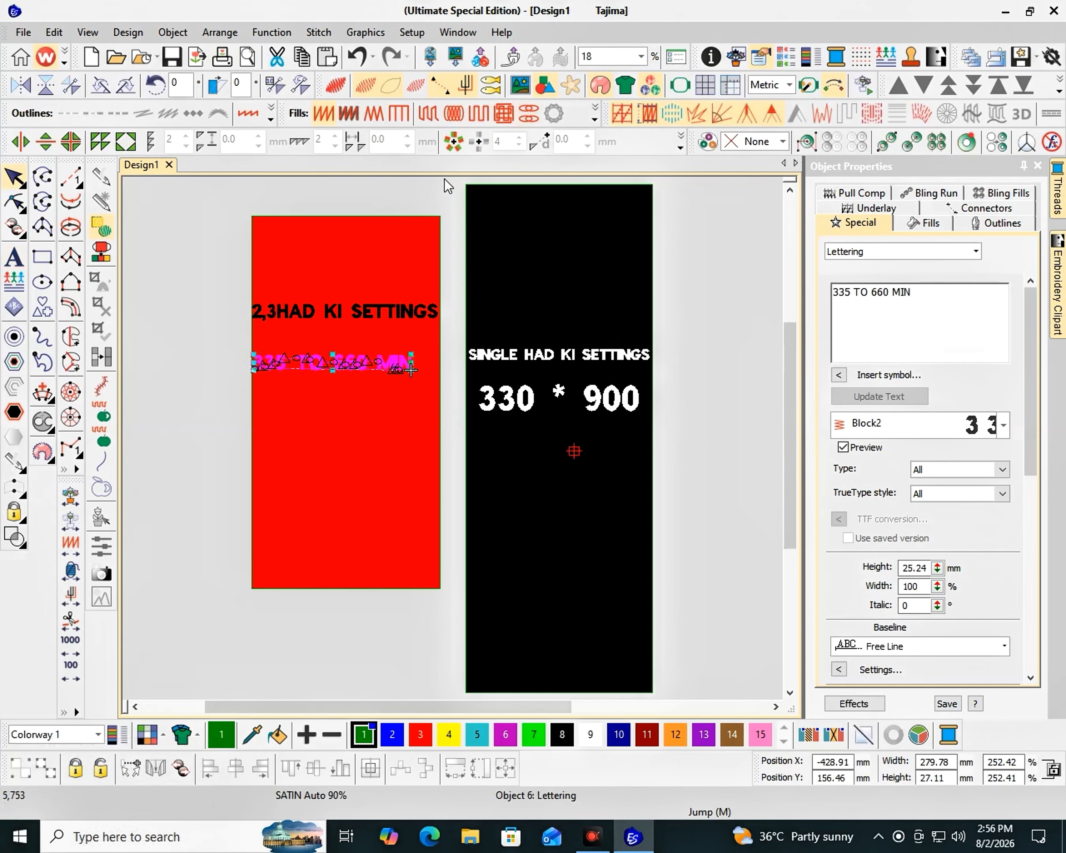
click(594, 115)
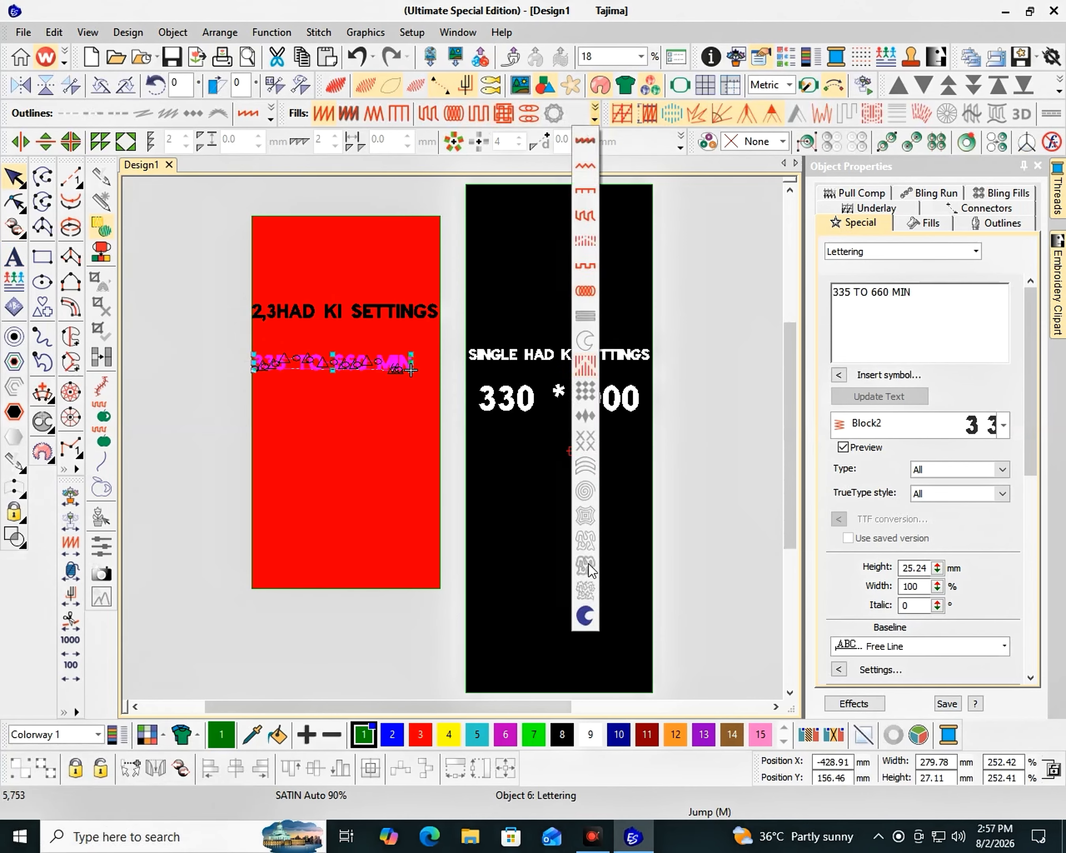
click(572, 610)
drag(413, 372, 433, 376)
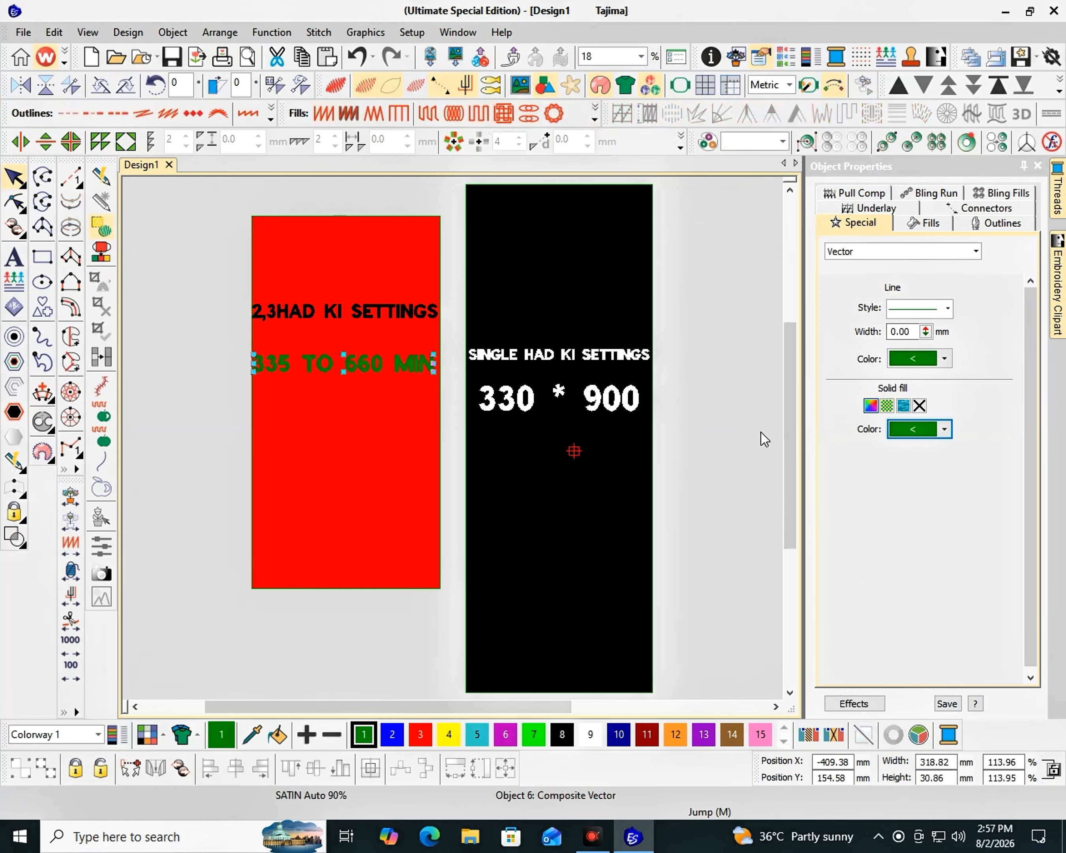
- Set the size text's fill and outline colors to white
click(944, 431)
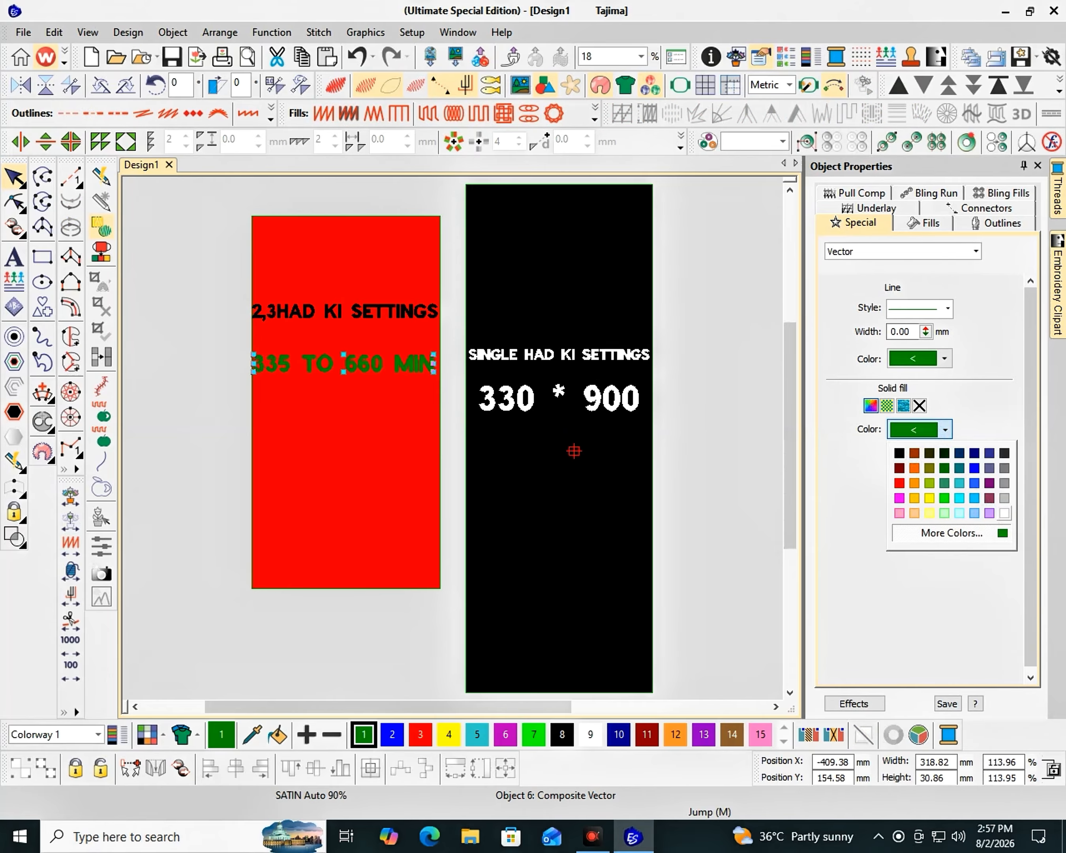
click(1005, 513)
click(943, 365)
click(904, 385)
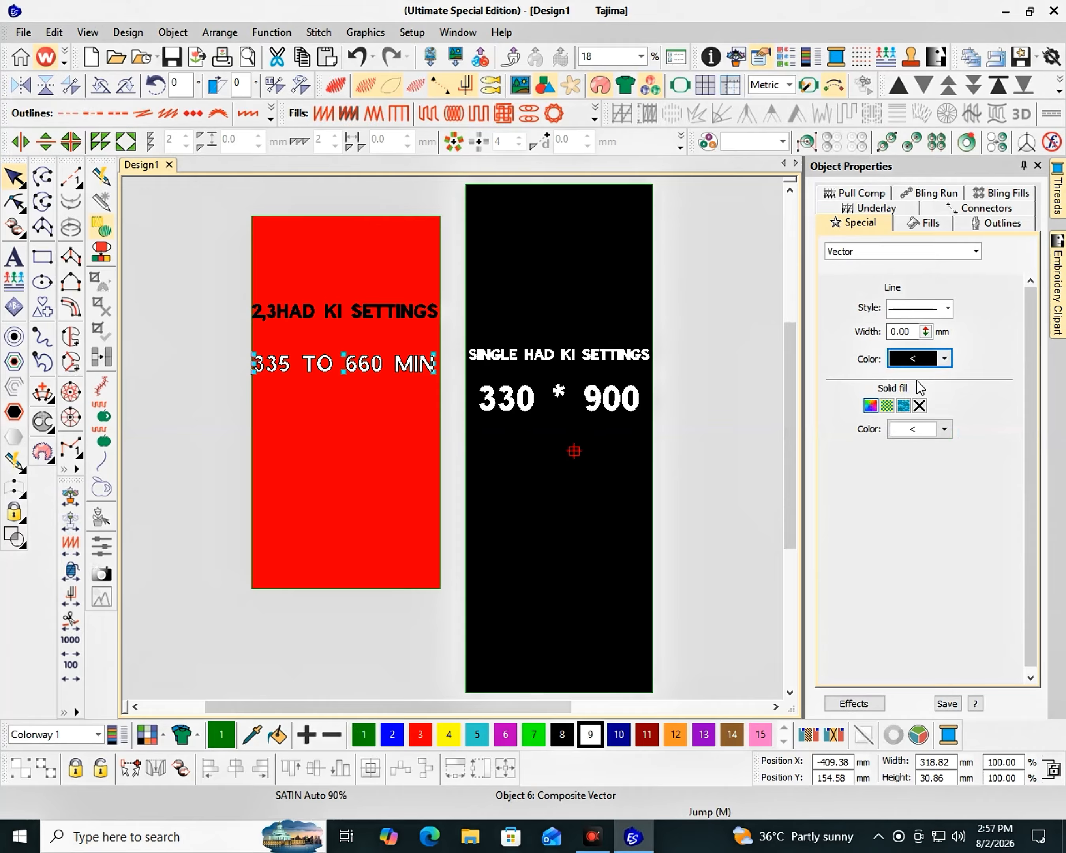
click(929, 367)
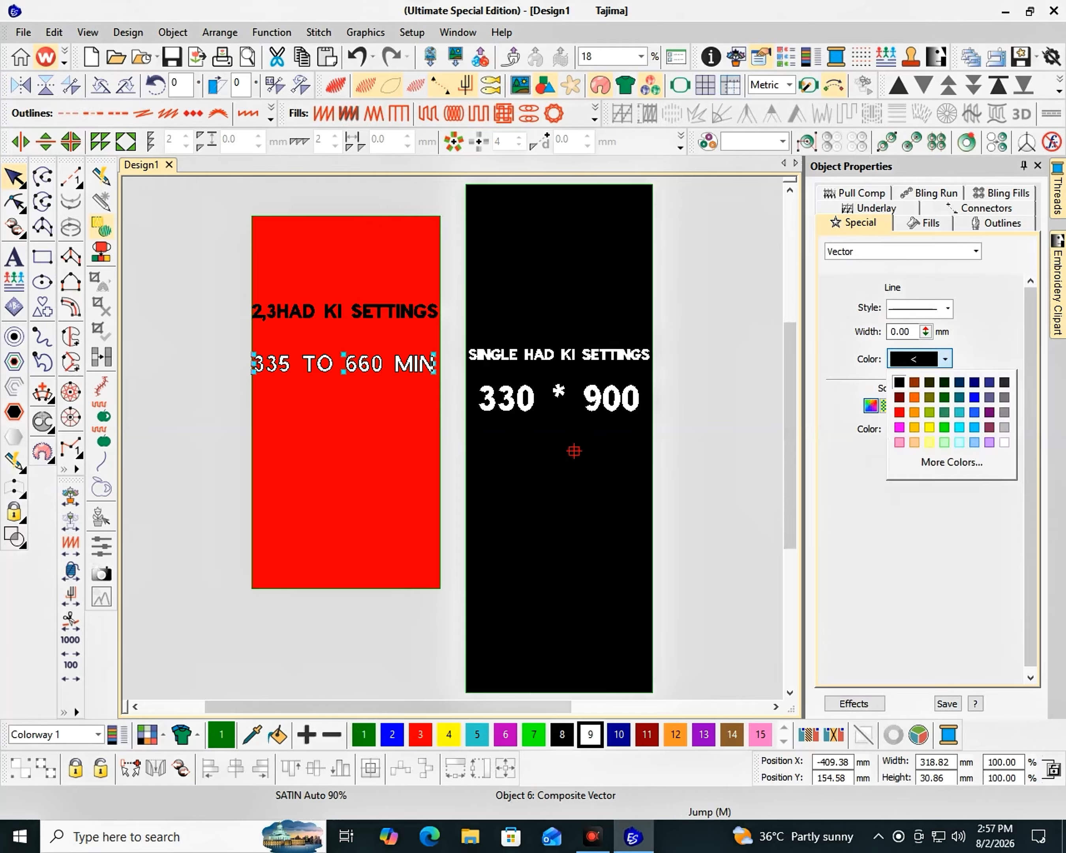
click(978, 440)
key(F2)
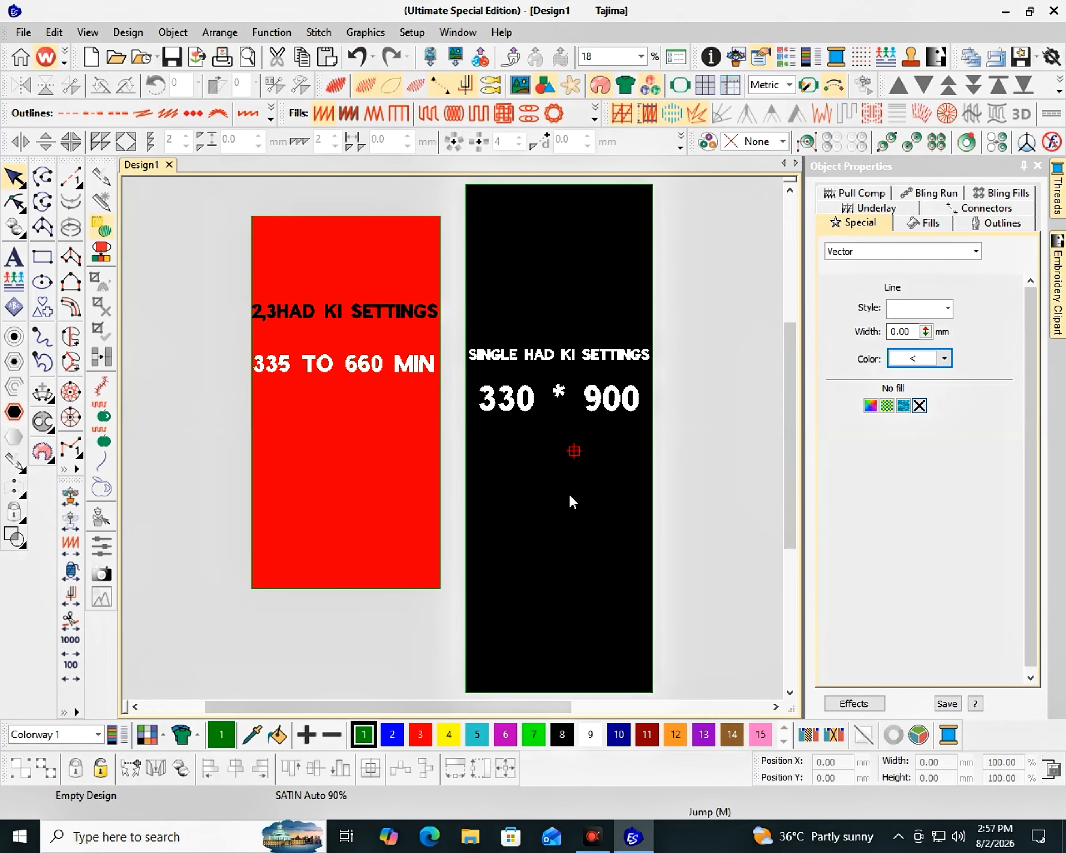
- Zoom around to inspect the red panel's heading and size text
scroll(569, 494, down, 5)
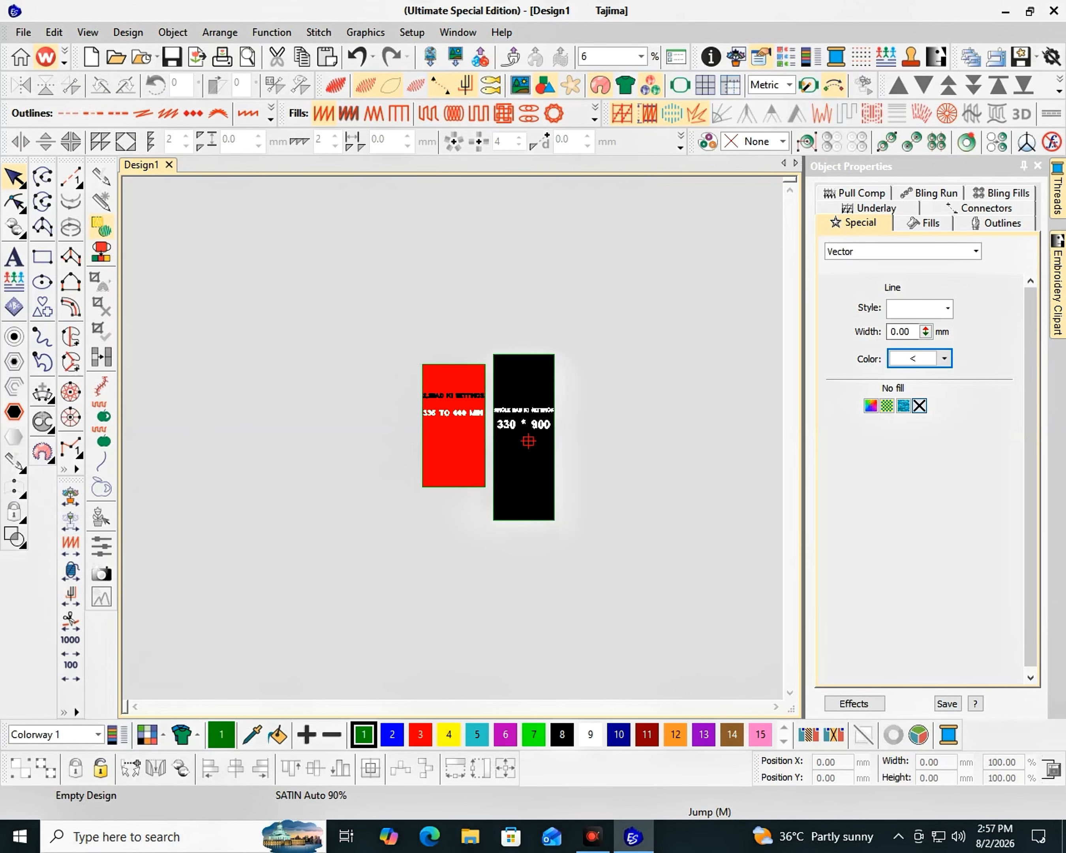
key(F2)
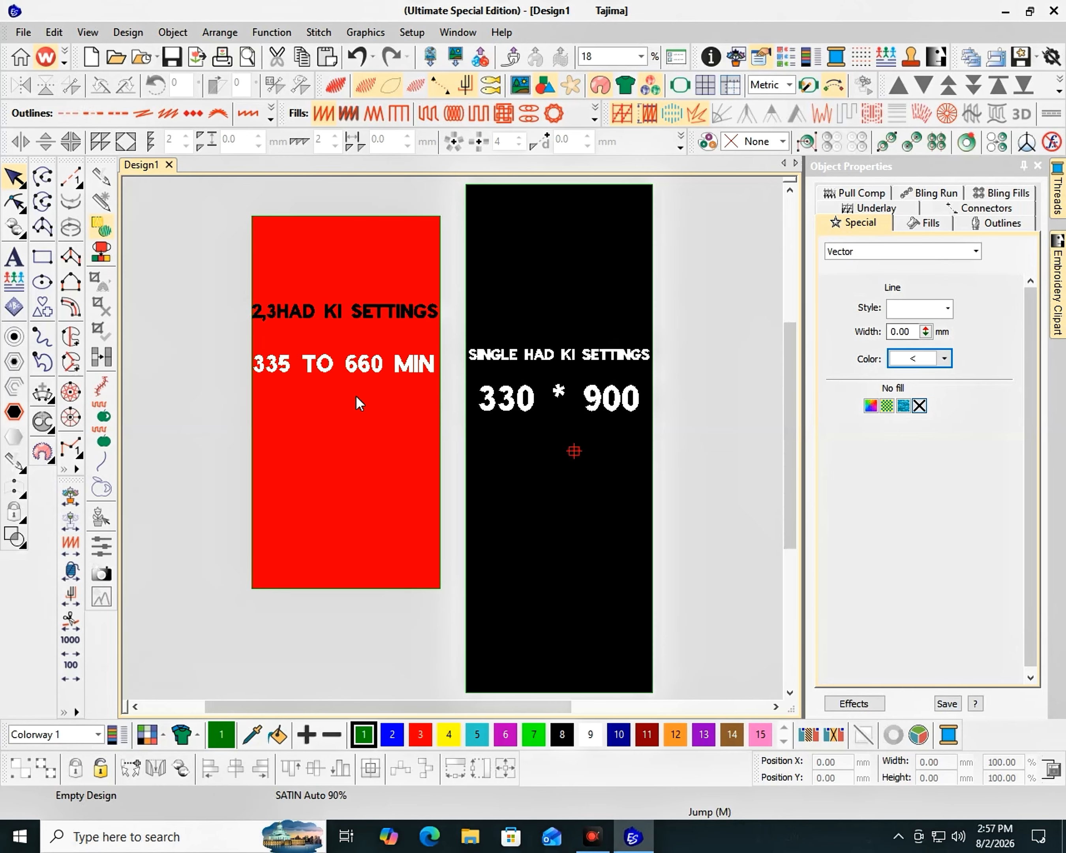
click(303, 310)
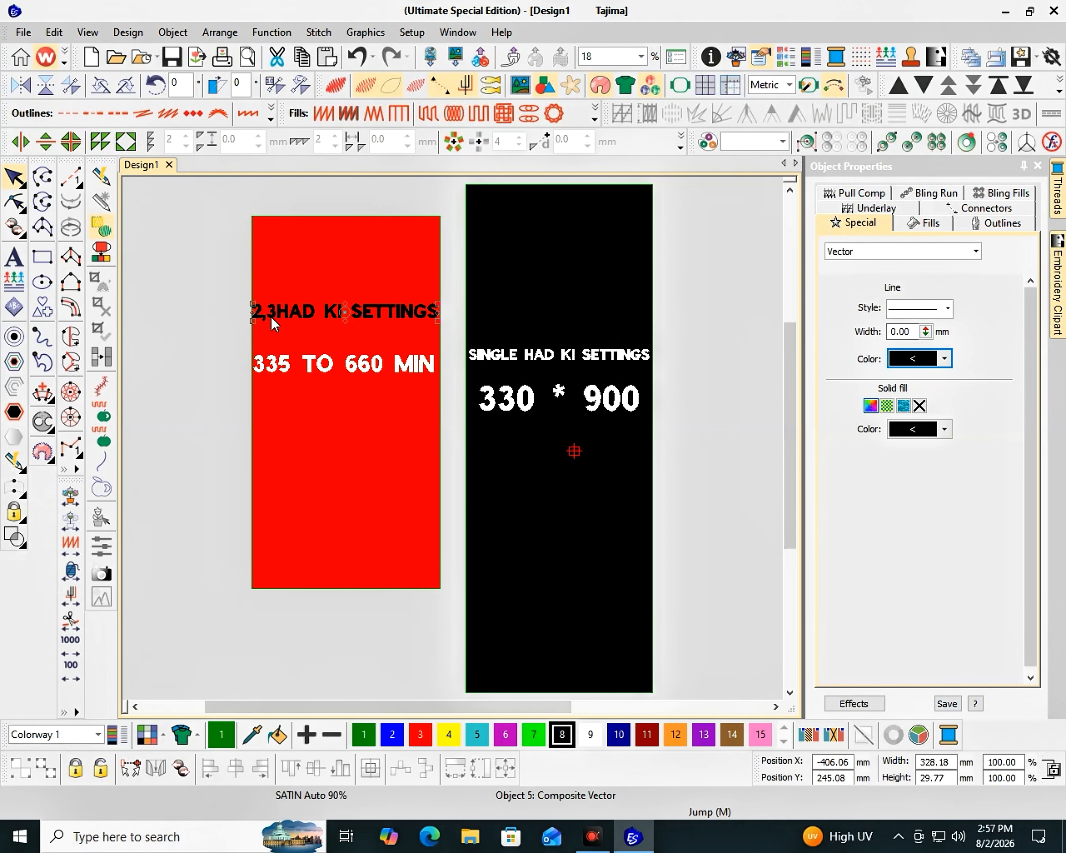
scroll(452, 437, up, 5)
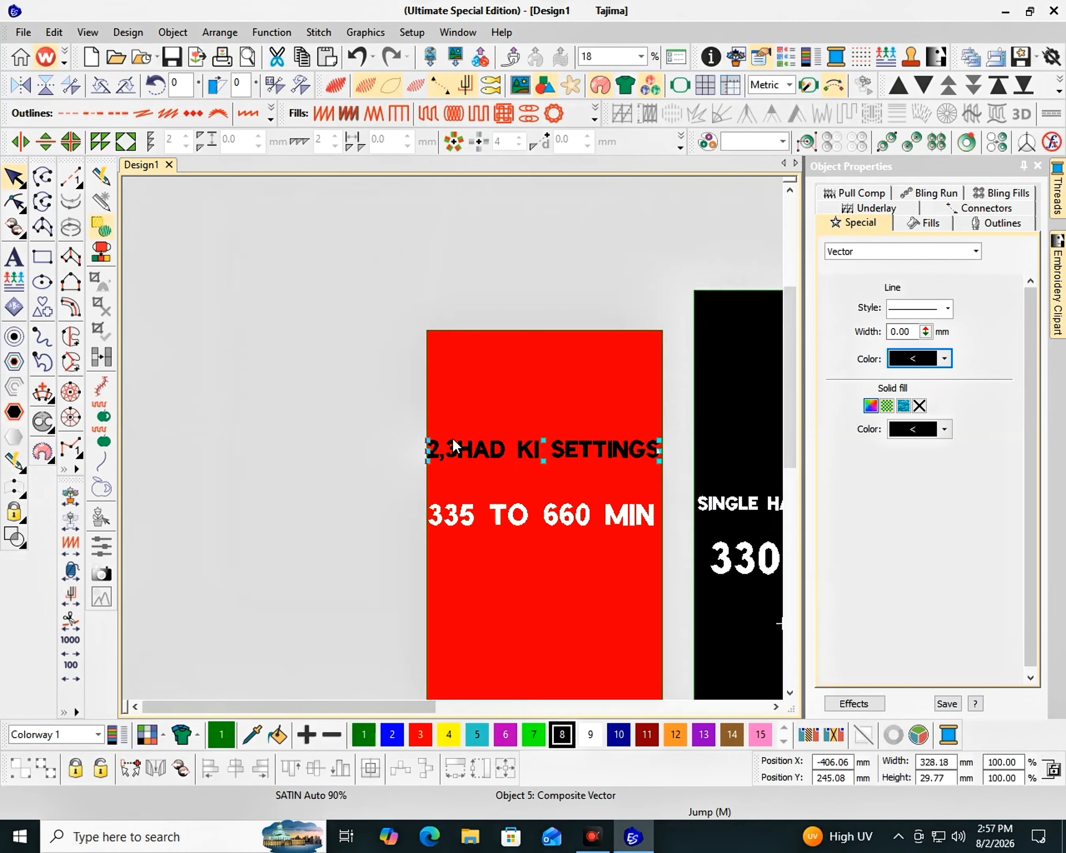
scroll(276, 323, down, 2)
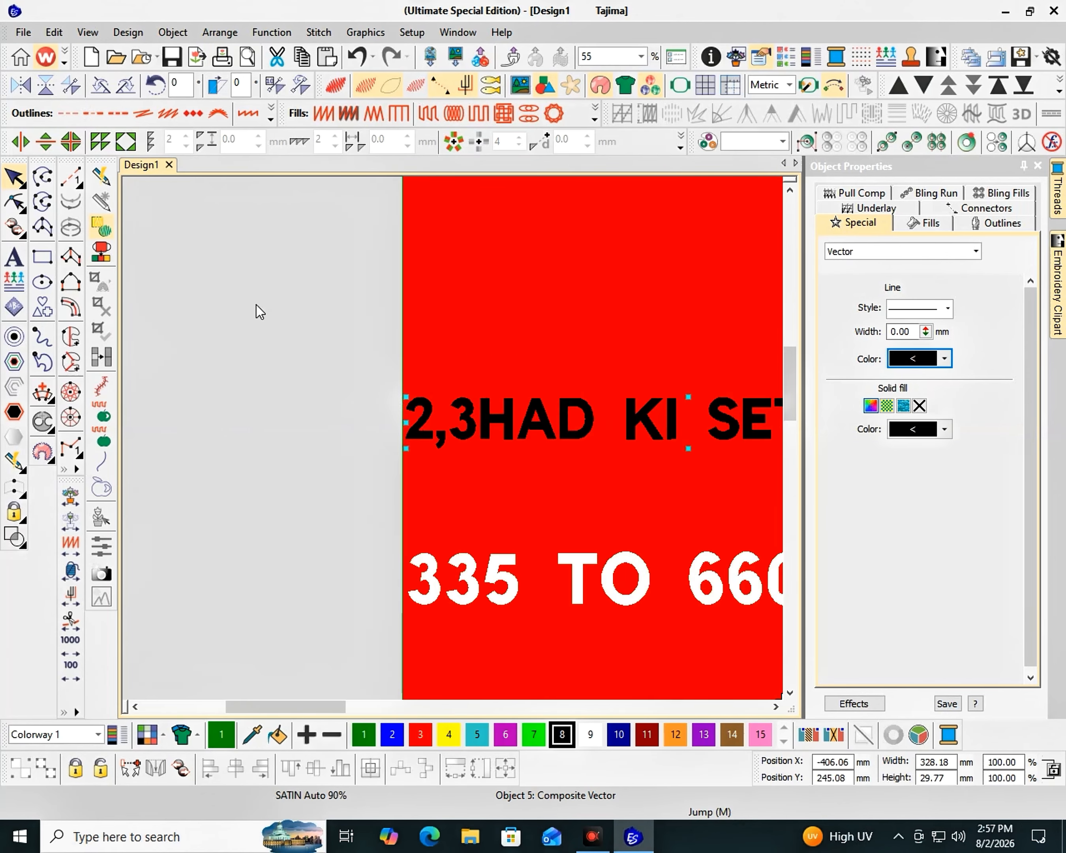
click(319, 366)
key(F2)
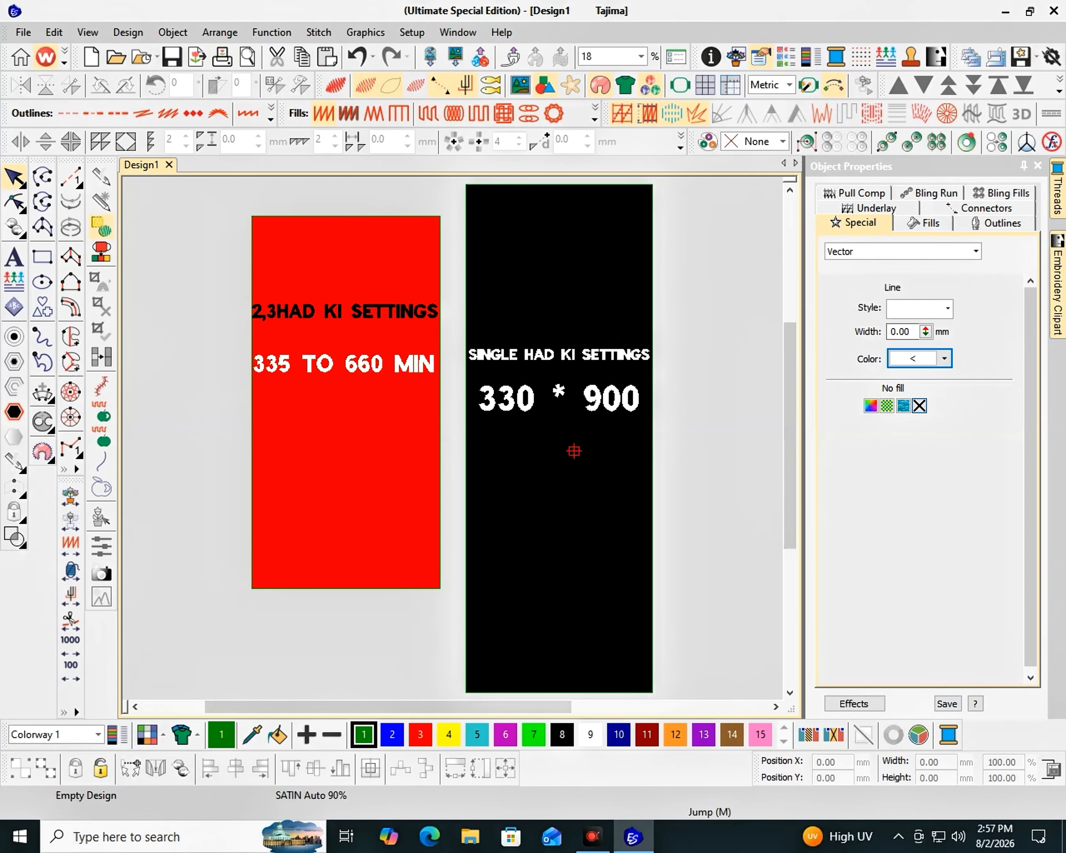
scroll(451, 439, up, 1)
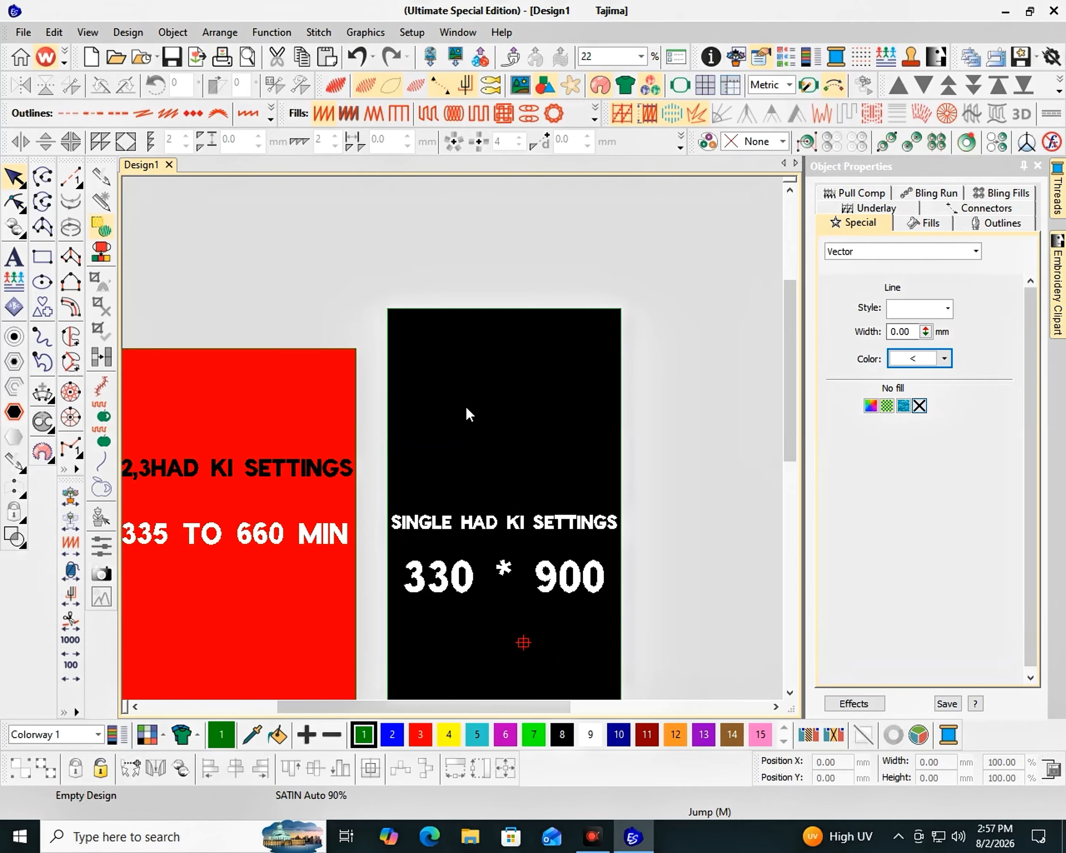
key(F2)
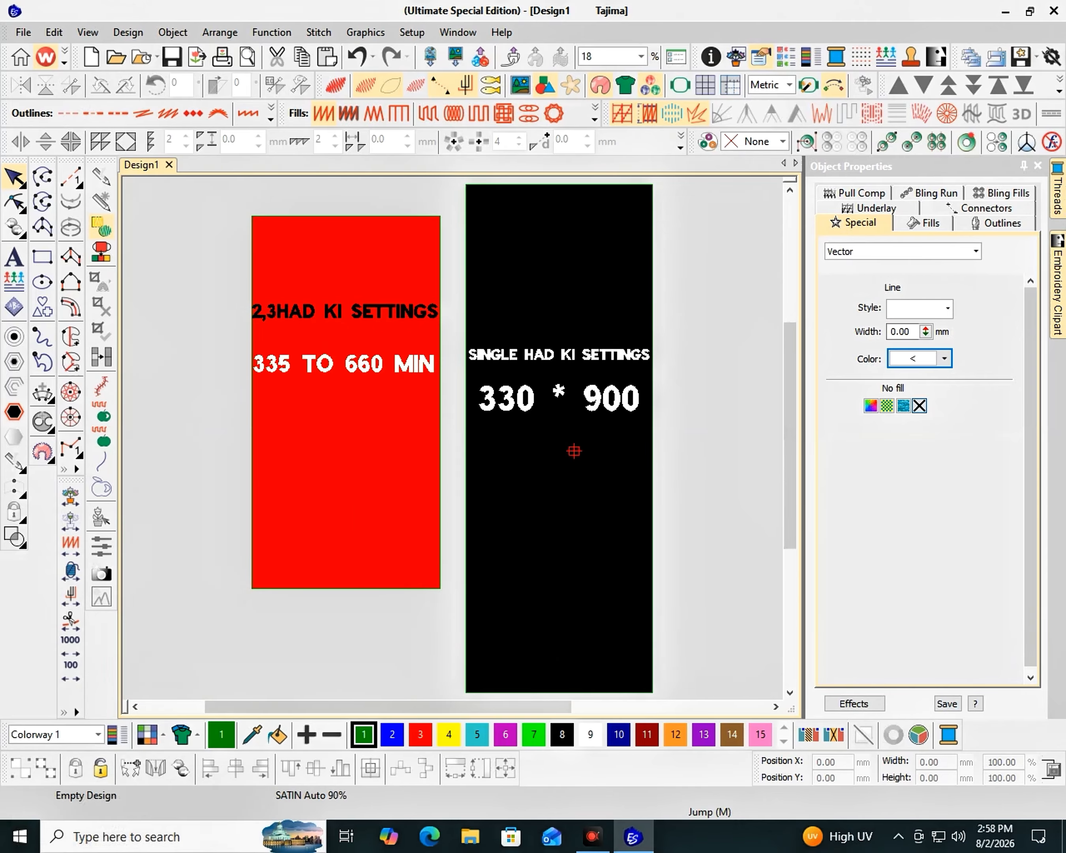